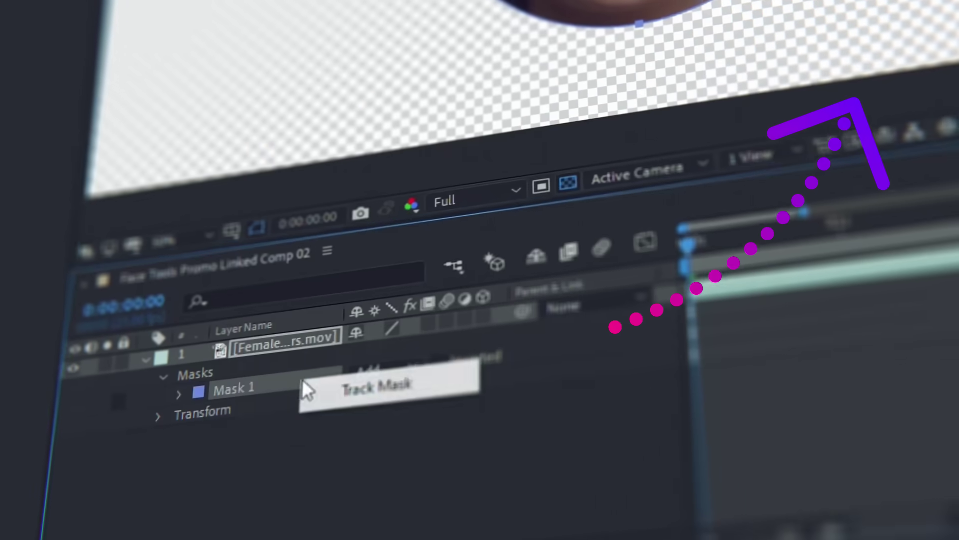
Show the MAIN COMP composition with the Face Footage.mp4 clip in the viewer.
left_click(349, 389)
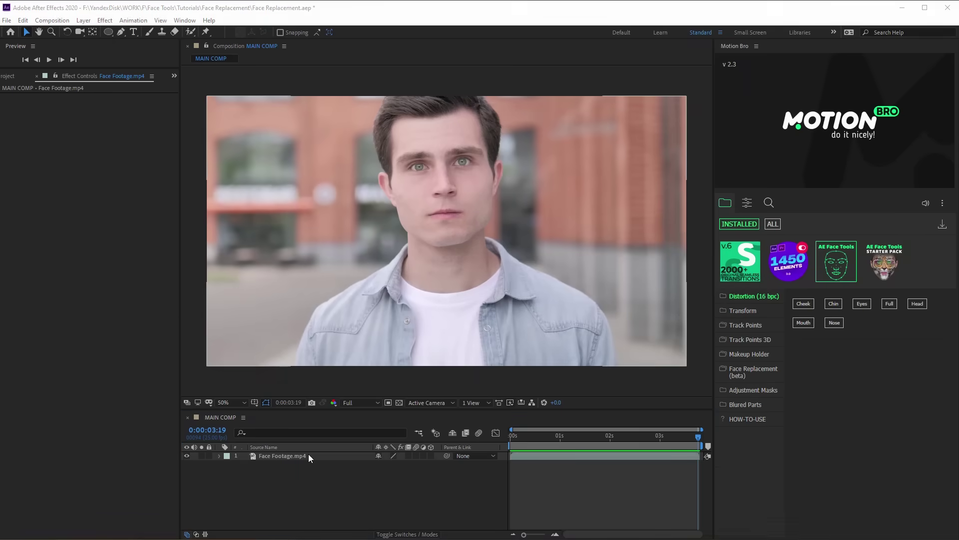
Draw an elliptical Mask 1 around the man's face on Face Footage.mp4, mode None.
left_click(309, 456)
left_click(108, 32)
left_click_drag(377, 105, 509, 257)
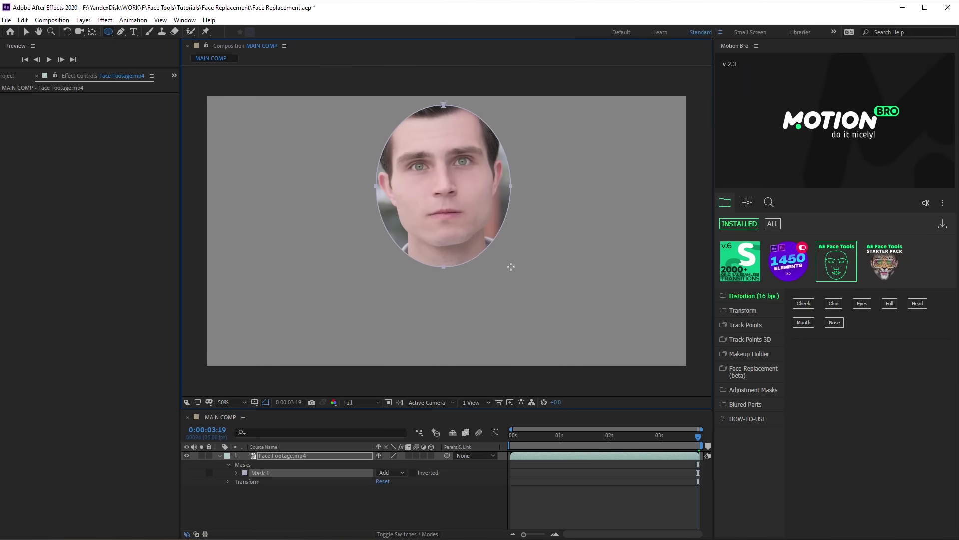
left_click(397, 473)
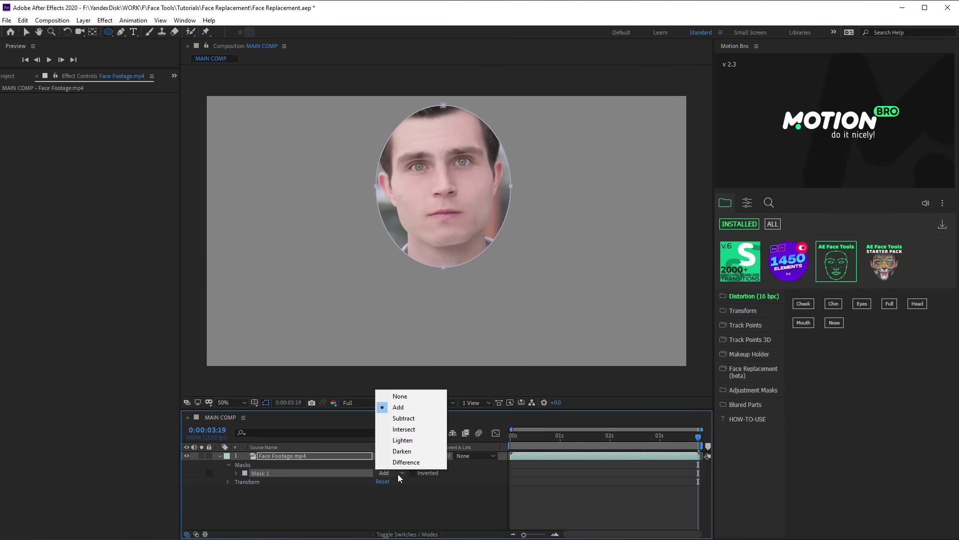
left_click(407, 398)
Track Mask 1 with Face Tracking (Detailed Features), analyzing backward through the clip.
right_click(337, 472)
left_click(352, 479)
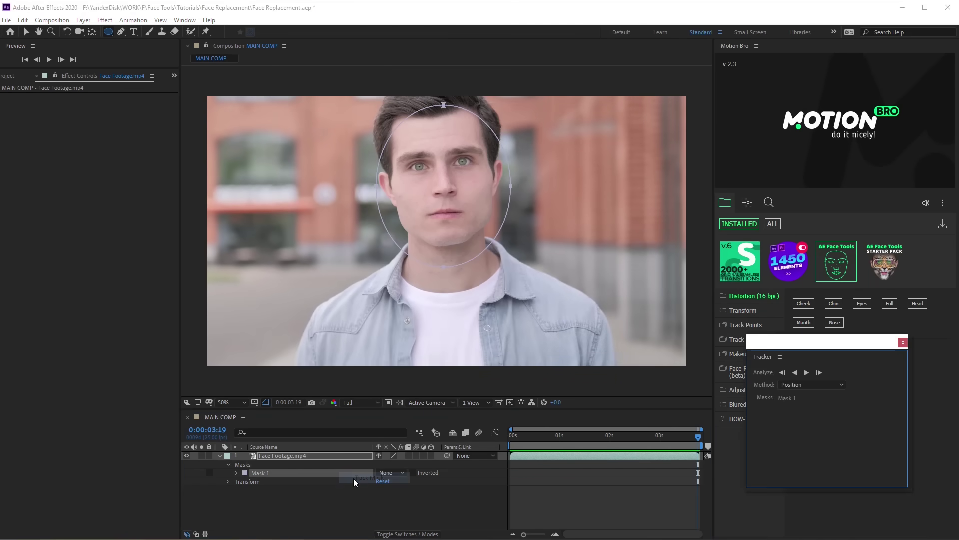
left_click(799, 385)
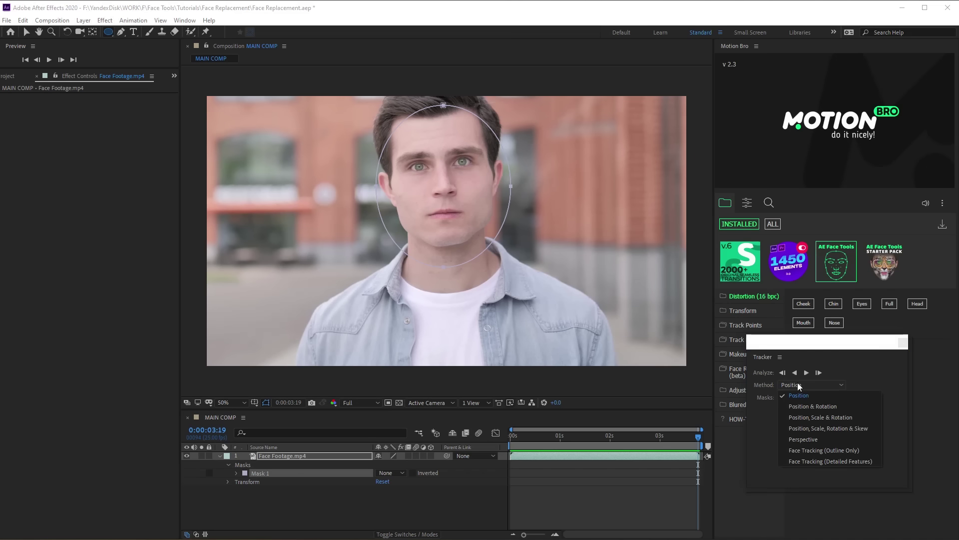
left_click(843, 461)
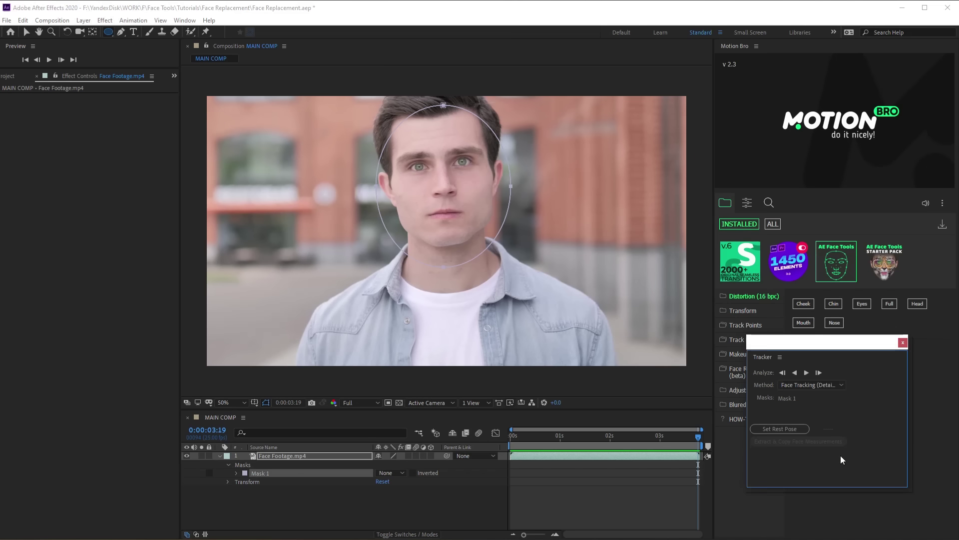
left_click(795, 372)
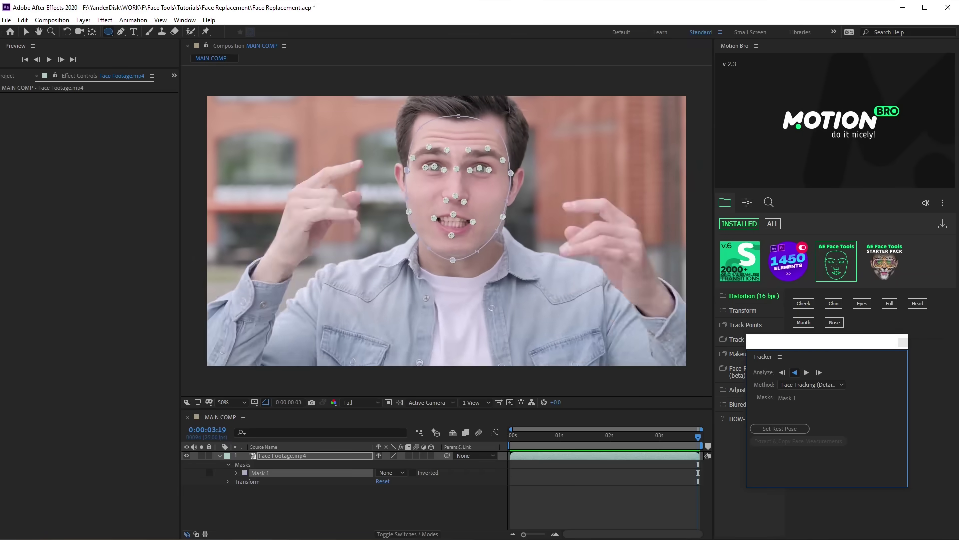
Open the portrait photo in its own viewer and move the playhead to 0:00:03:12.
left_click(11, 76)
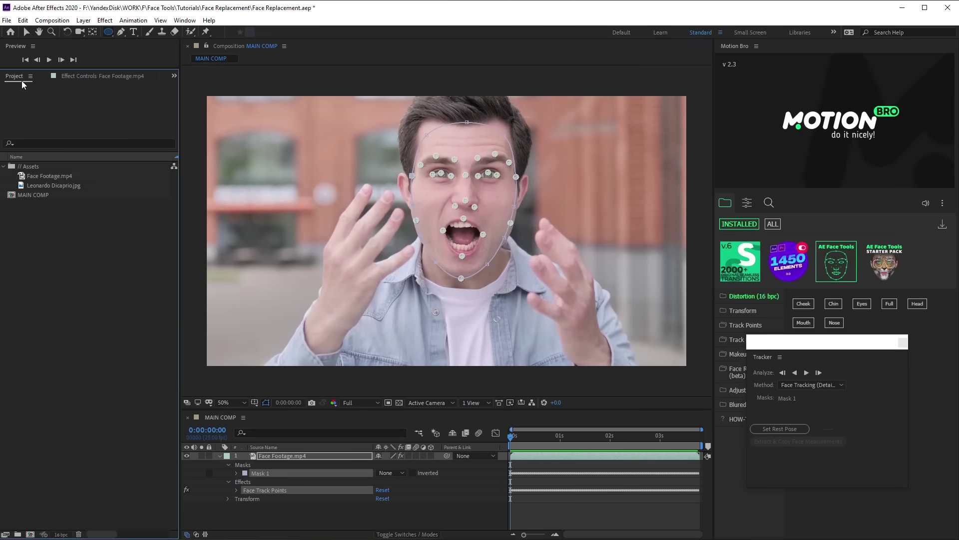
double_click(43, 185)
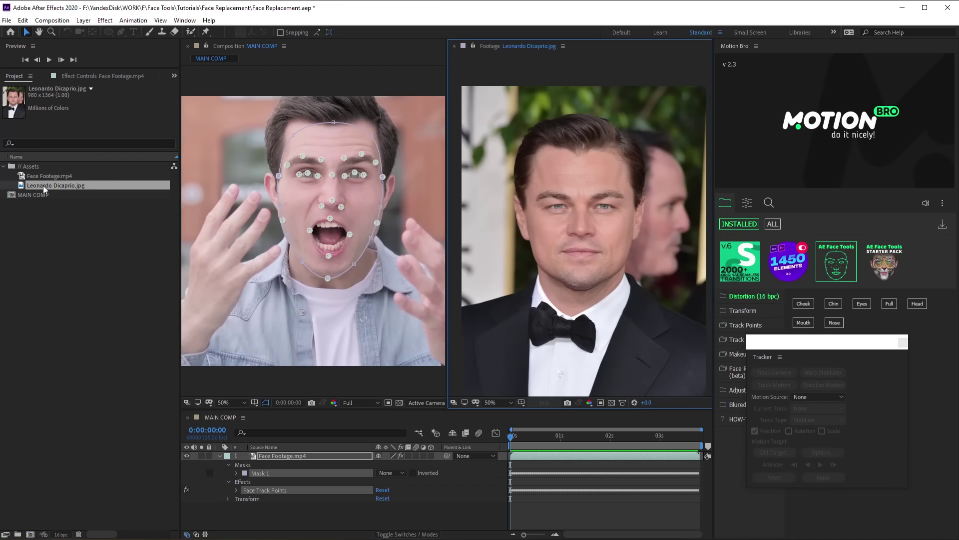
left_click(254, 510)
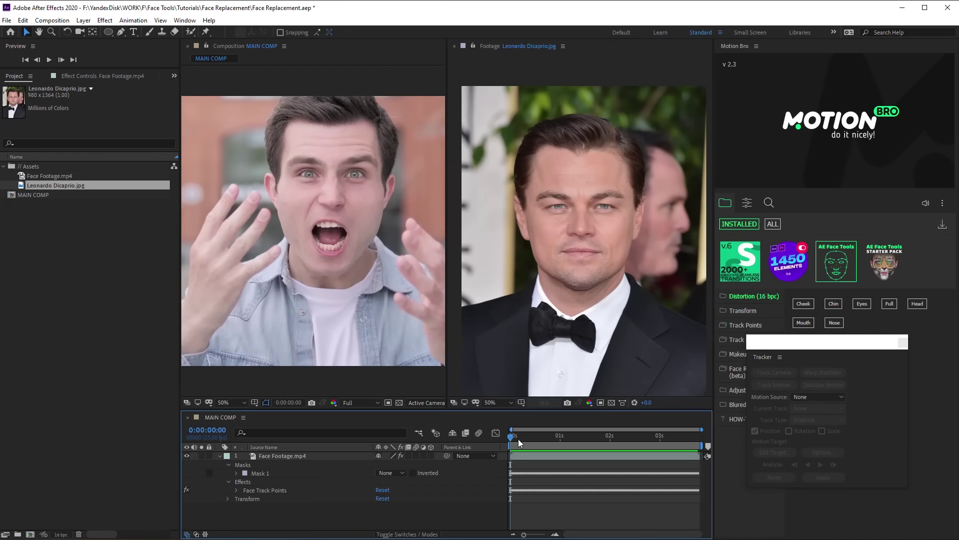
left_click_drag(517, 437, 685, 447)
Set the rest pose on Mask 1, extract and copy face measurements, then close the Tracker.
left_click(286, 470)
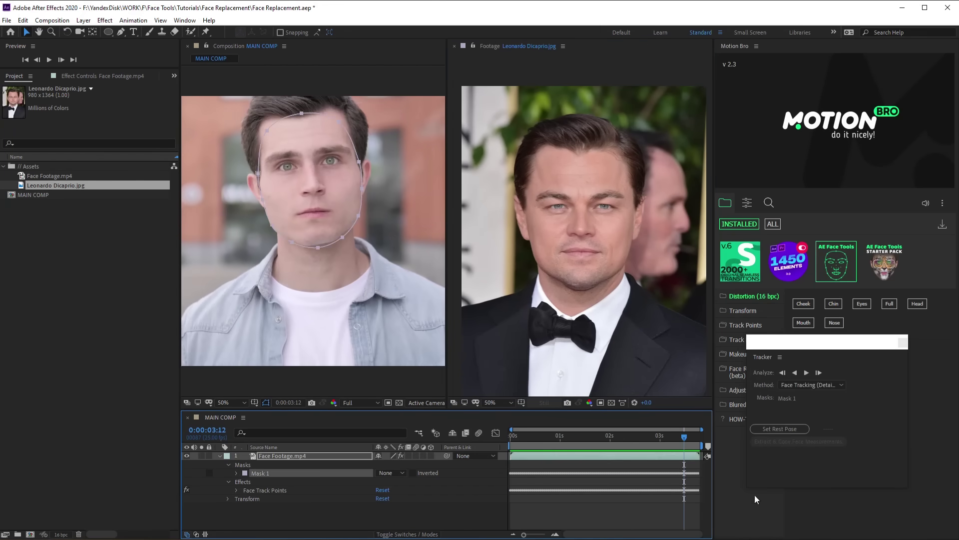
left_click(790, 430)
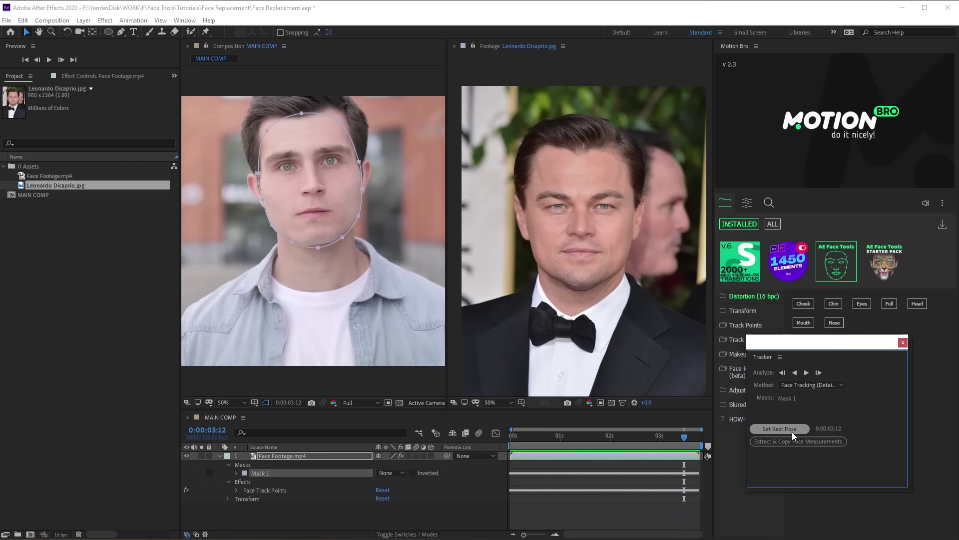
left_click(797, 442)
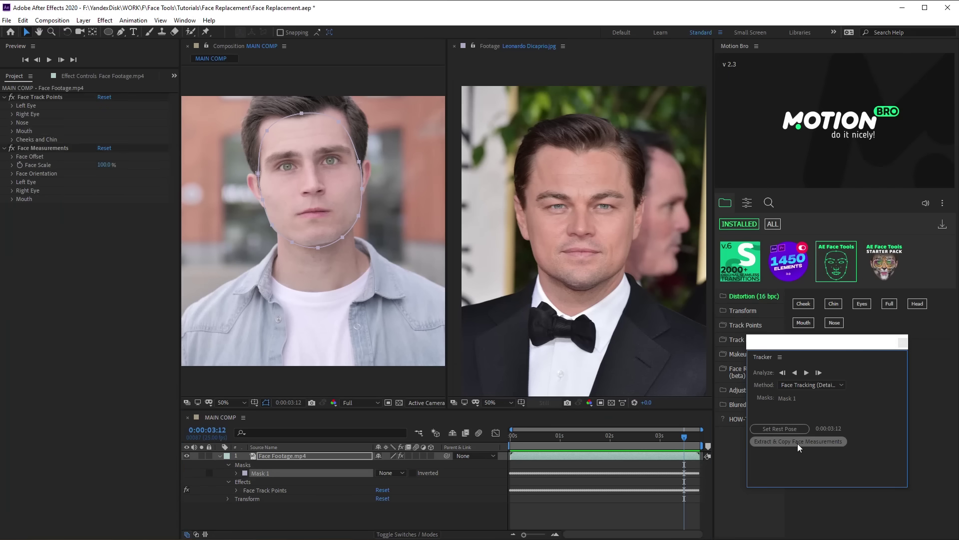
left_click(903, 342)
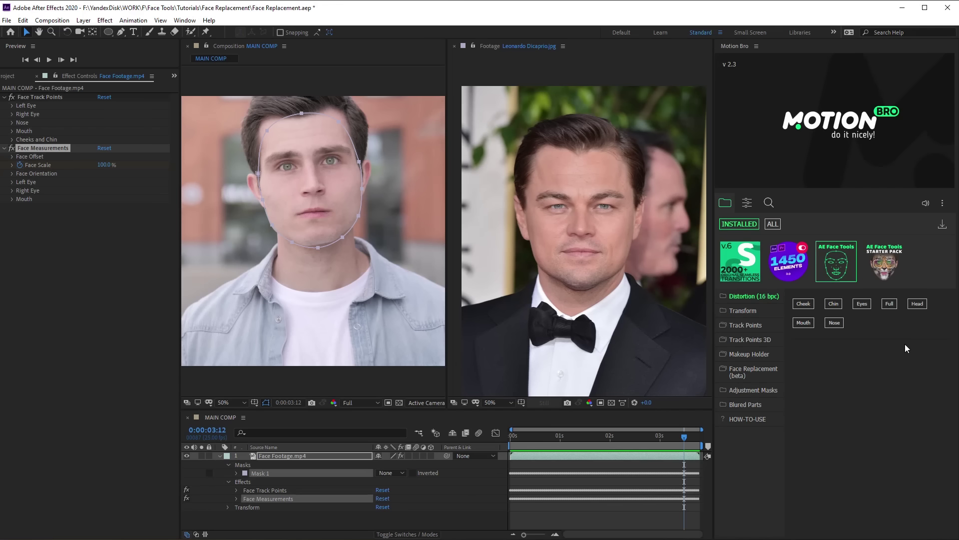
Apply the Replacement Comp preset from Motion Bro's Face Replacement (beta).
left_click(756, 370)
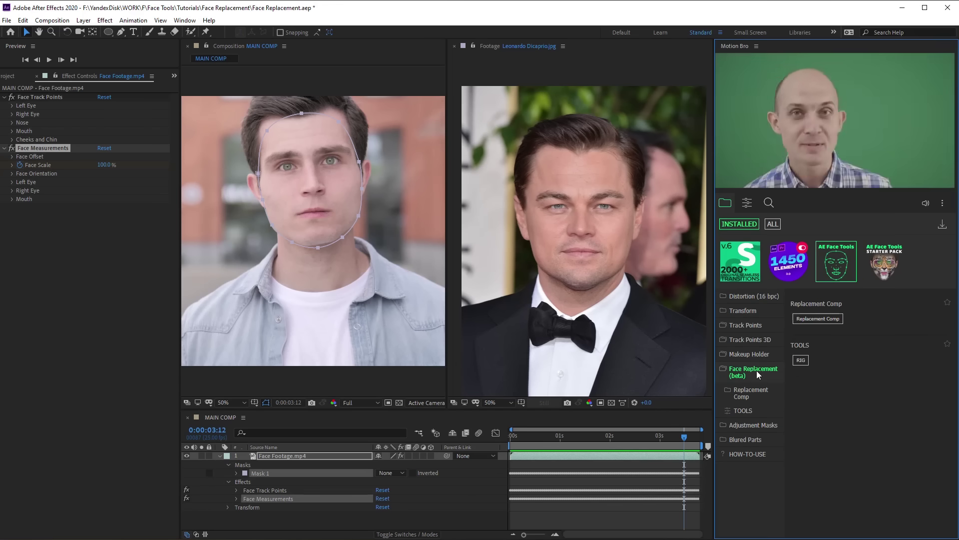
left_click(811, 320)
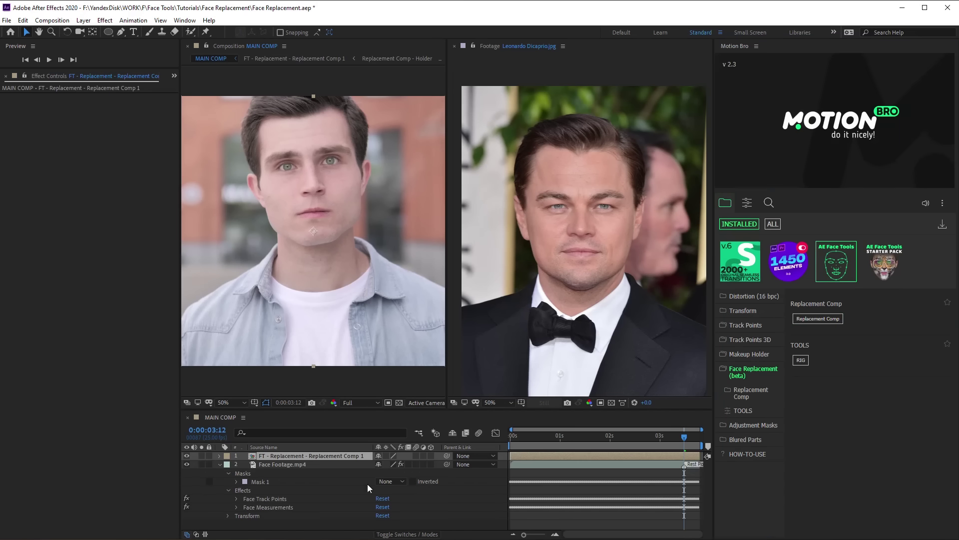
left_click(221, 465)
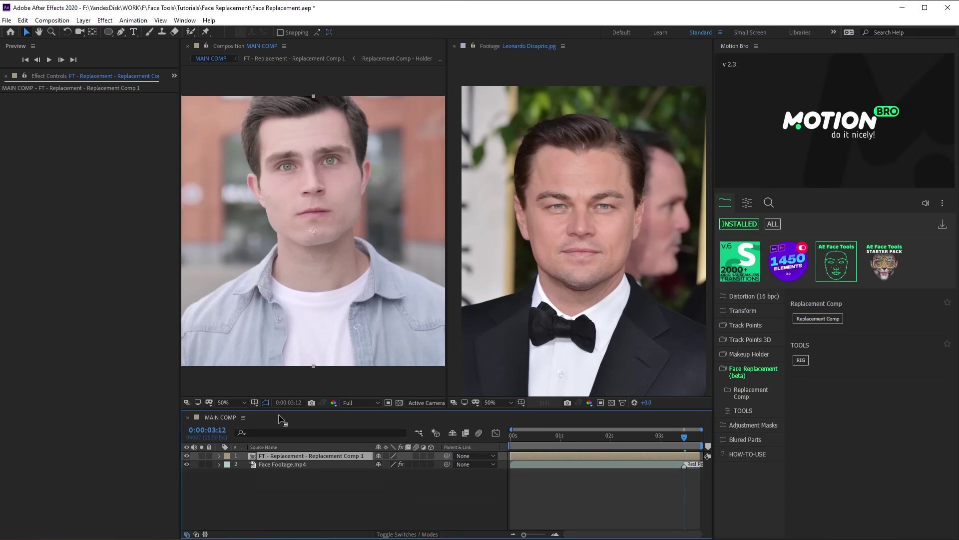
left_click(455, 46)
Place the portrait photo in the Replacement Comp - Holder precomp, scaled and positioned to the face outline.
double_click(329, 458)
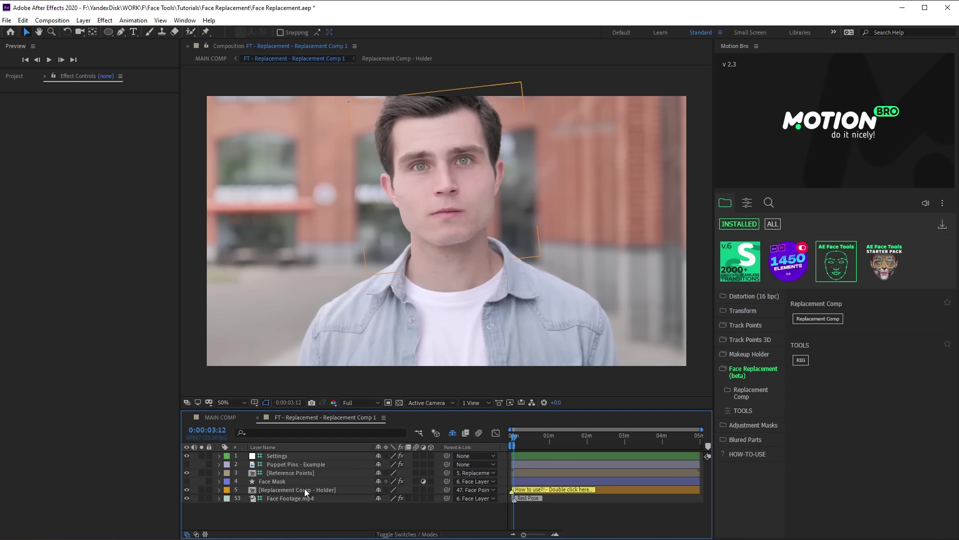
double_click(305, 490)
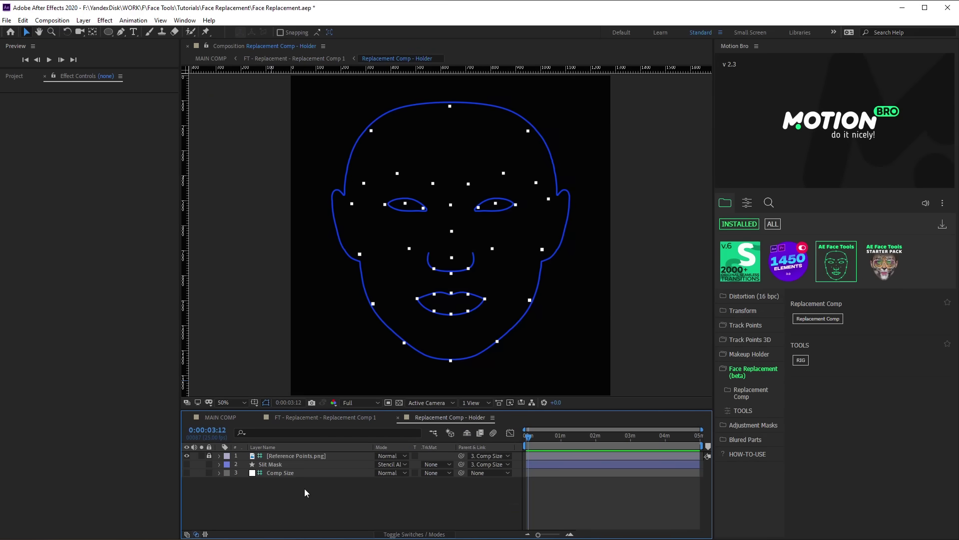
left_click(6, 79)
left_click_drag(55, 185, 326, 466)
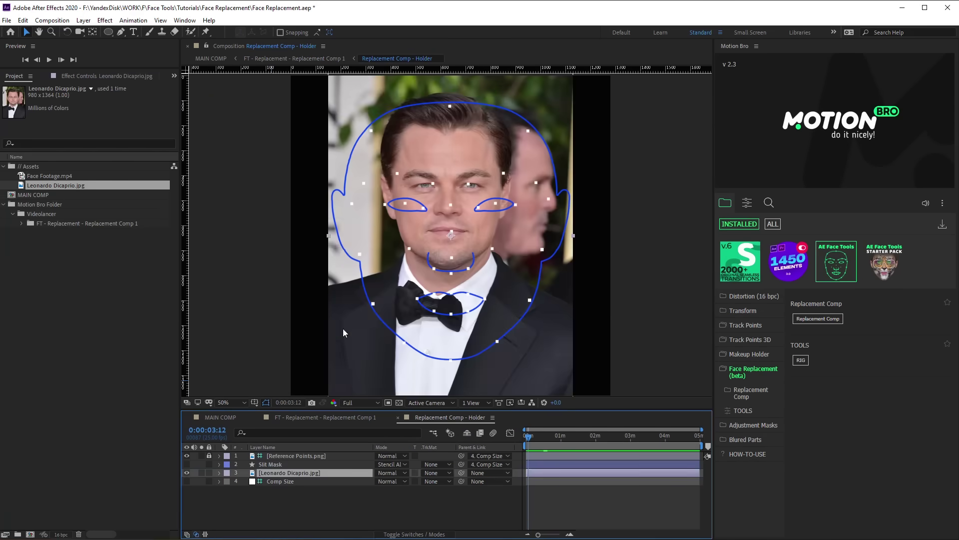
left_click_drag(330, 244, 214, 262)
left_click_drag(549, 249, 548, 257)
In the FT - Replacement comp, draw an oval Mask 1 around the photo face, mode None.
left_click(332, 415)
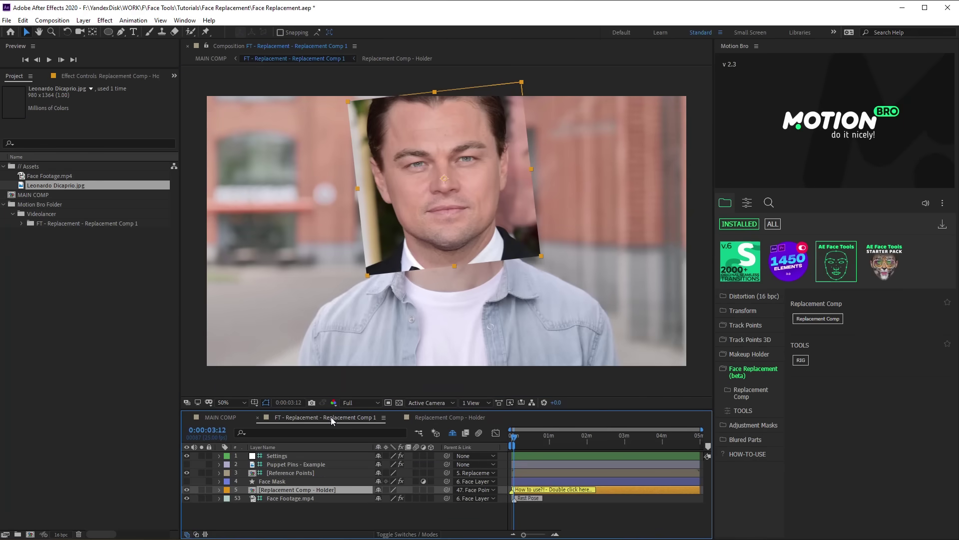
key("q")
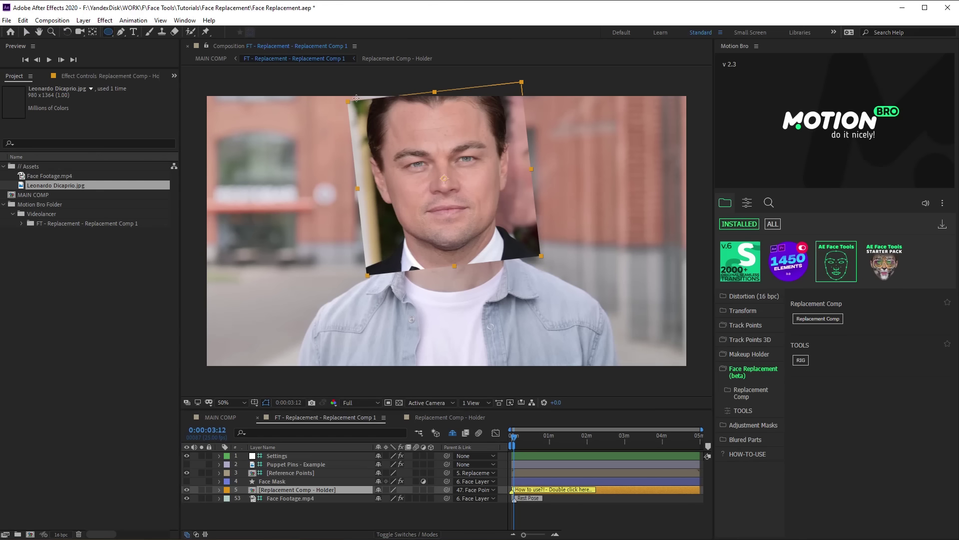
left_click_drag(357, 96, 526, 255)
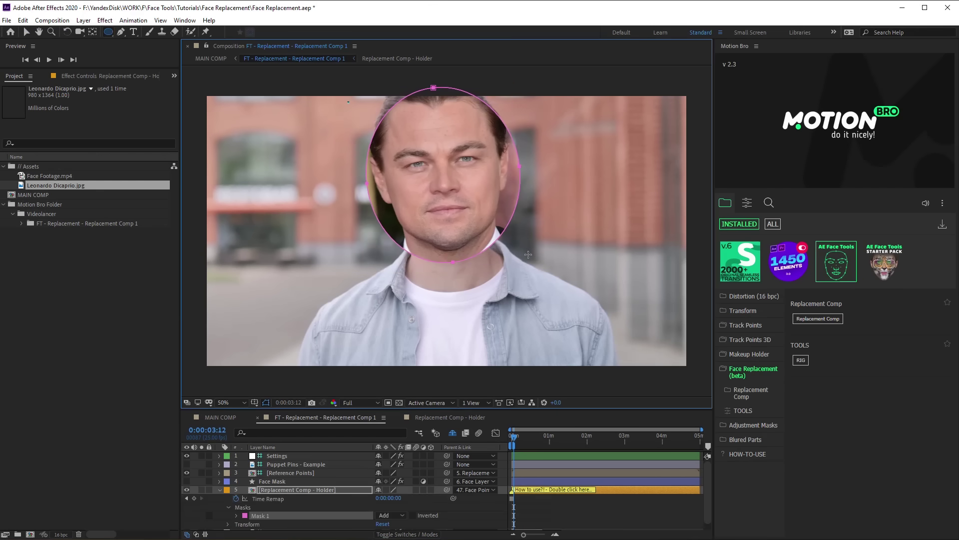
left_click(395, 515)
left_click(400, 439)
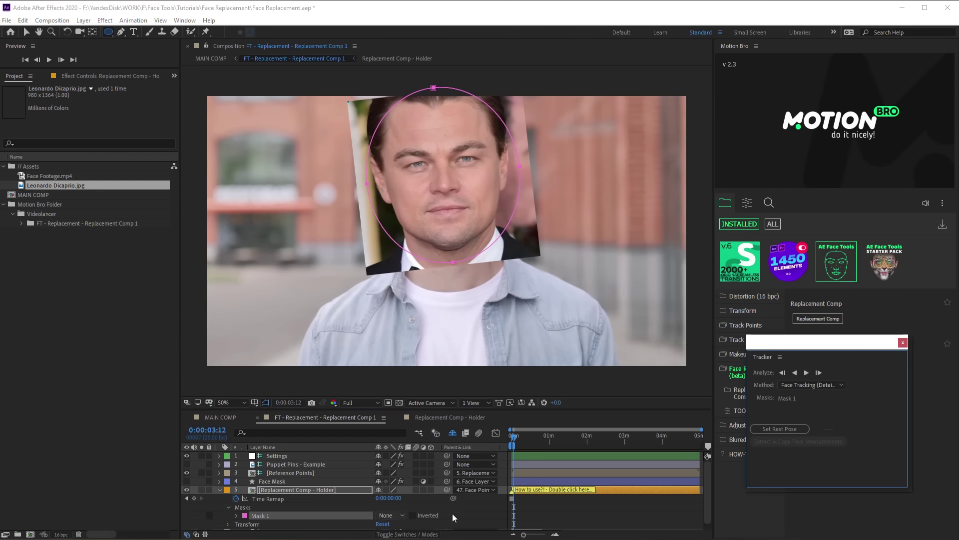
Face-track the photo face forward to generate numbered face track points.
left_click(819, 373)
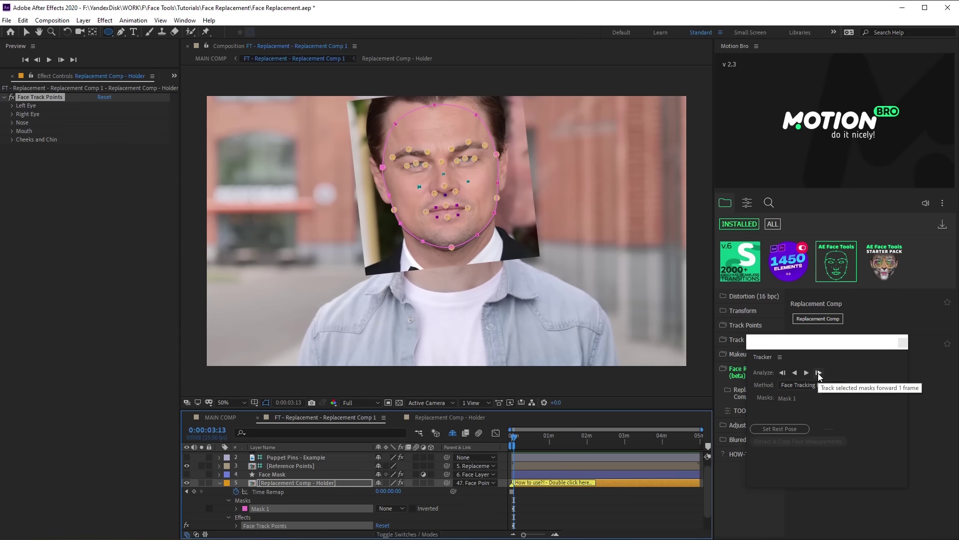
left_click(220, 482)
scroll(439, 170, "up", 2)
left_click_drag(552, 185, 552, 204)
key("q")
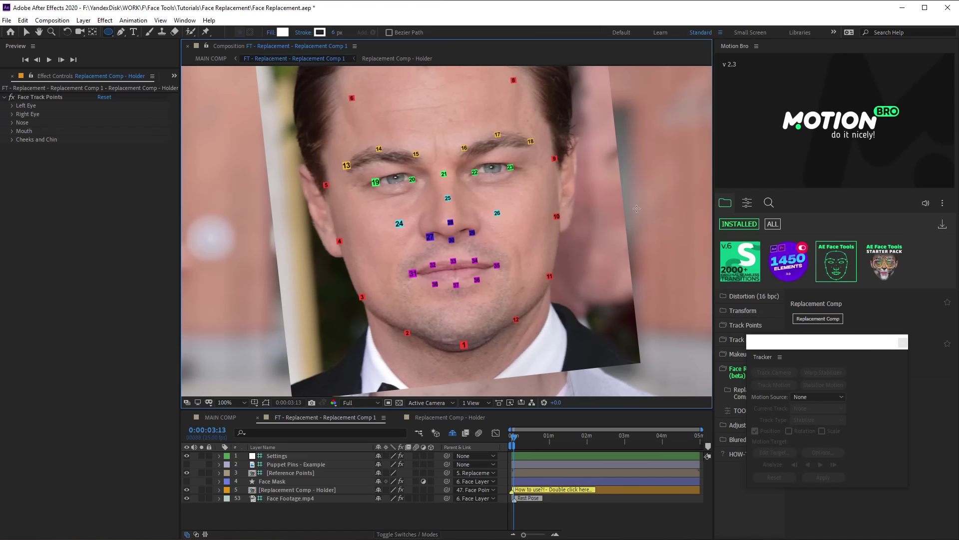
Check the Puppet Pins - Example reference and ready the Puppet Position Pin tool on the holder layer.
double_click(310, 465)
key("comma")
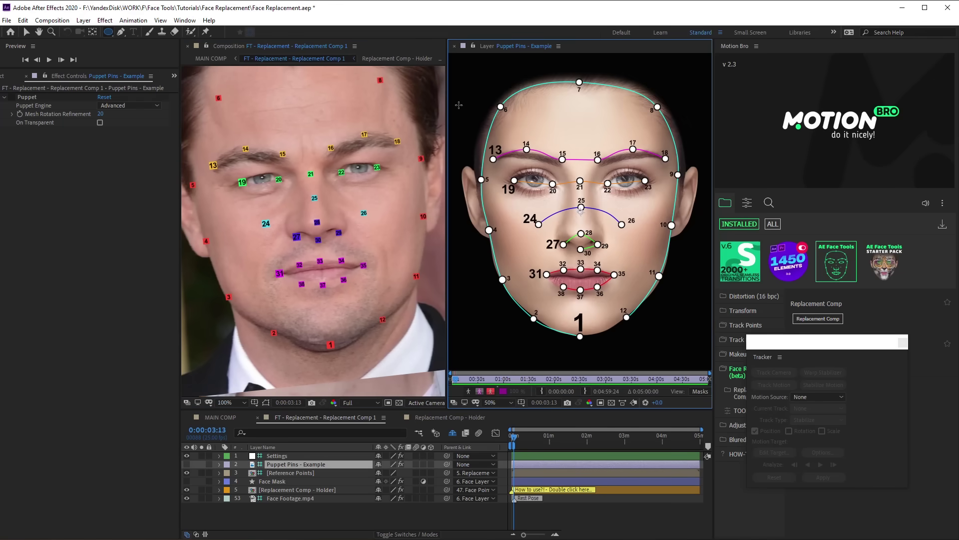
left_click(454, 46)
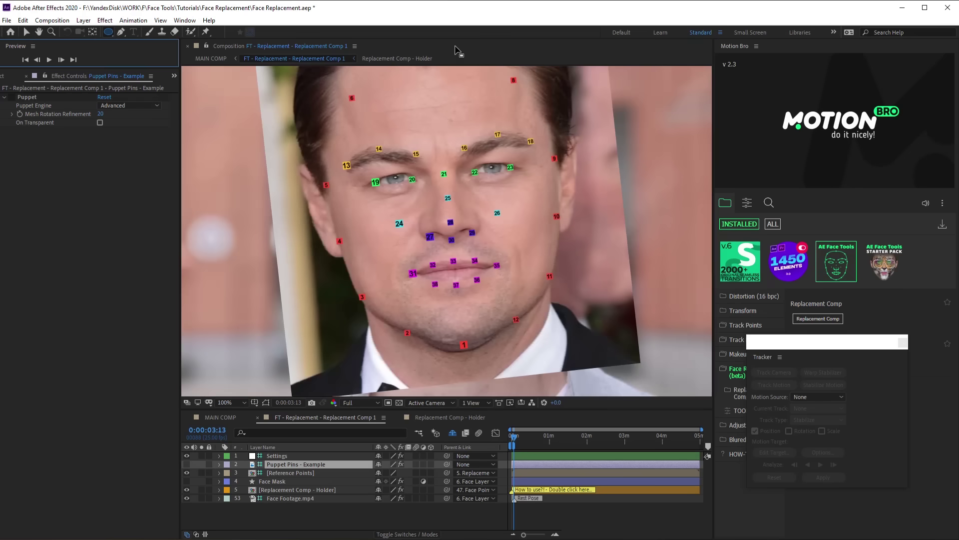
left_click(205, 33)
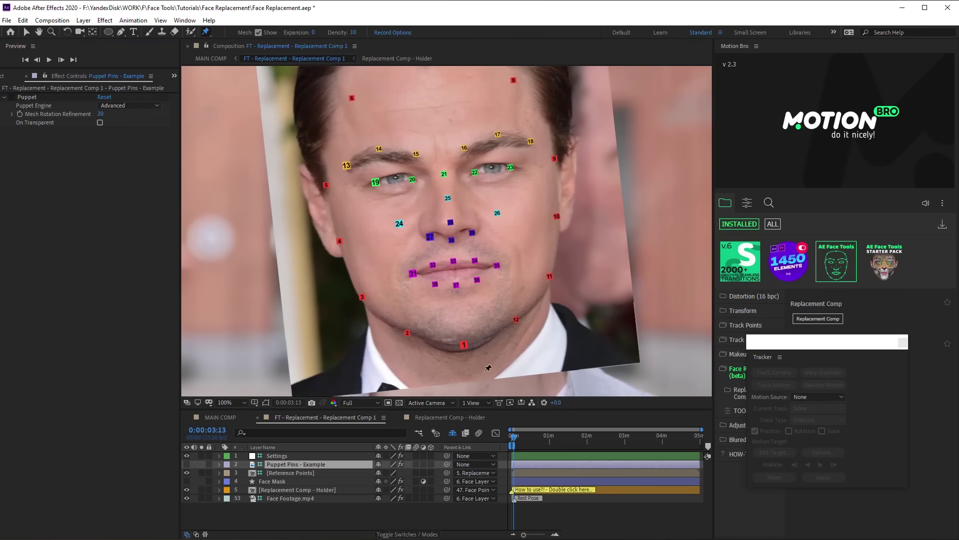
left_click(304, 490)
scroll(450, 333, "up", 2)
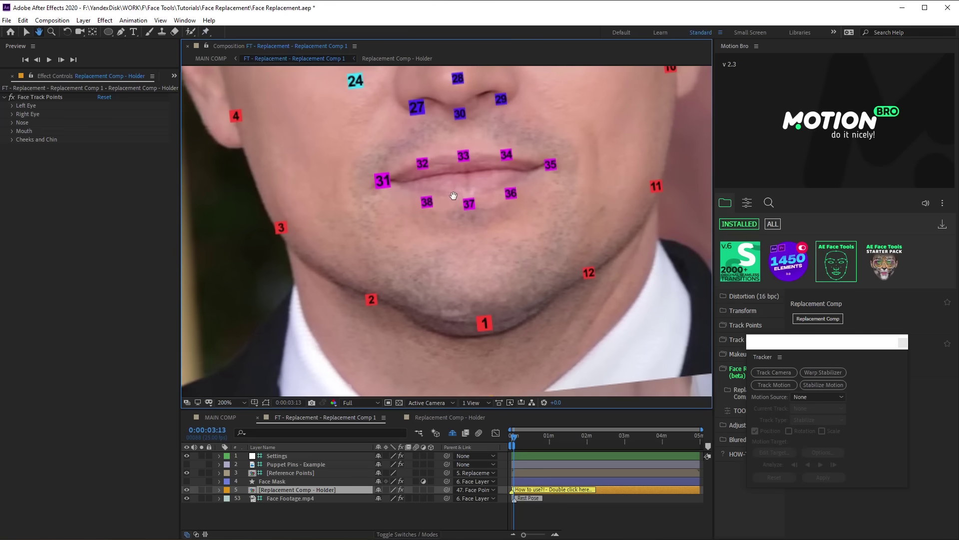
left_click_drag(454, 198, 447, 225)
key("space")
Pin the chin, jaw, forehead and upper face track points, starting with points 1-3.
left_click(478, 353)
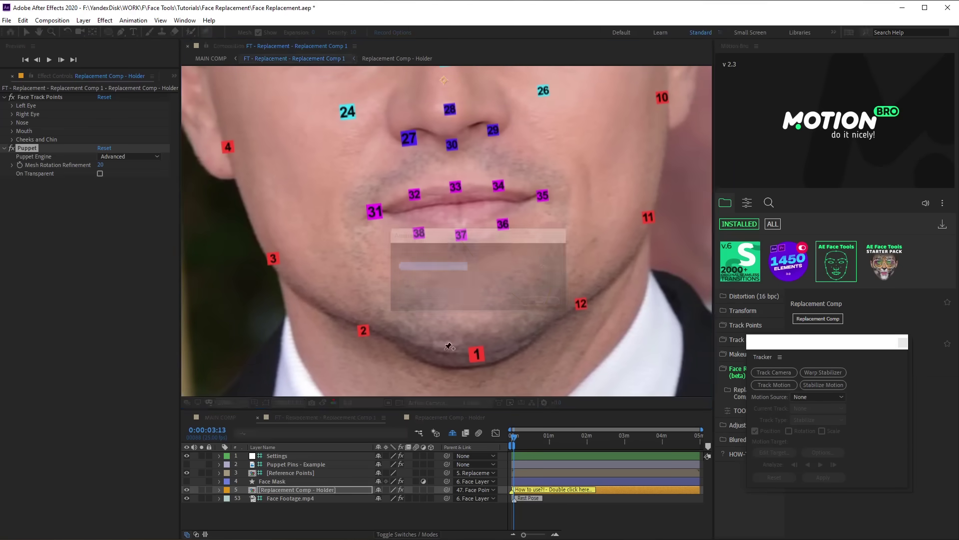
left_click(364, 330)
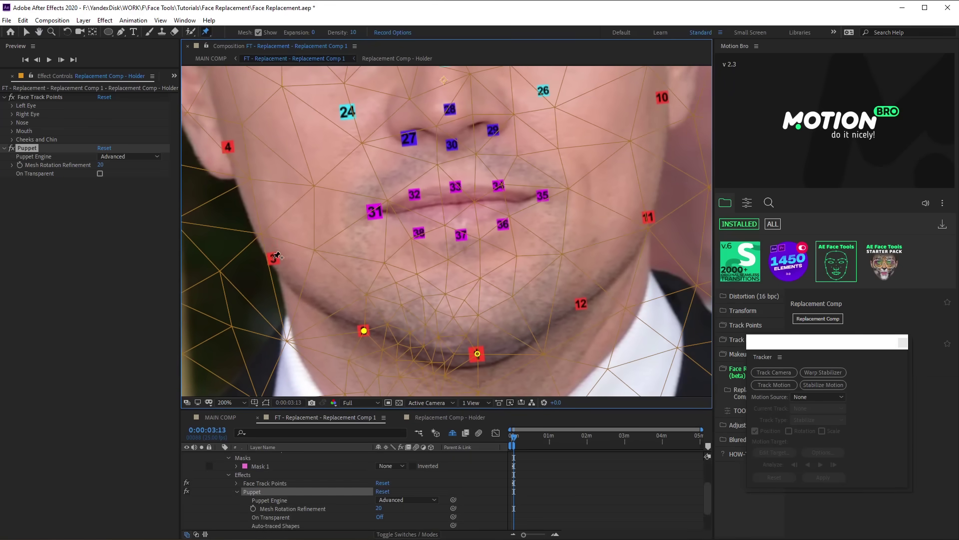
left_click(274, 256)
scroll(229, 145, "up", 10)
left_click(243, 334)
left_click(294, 160)
left_click(452, 85)
left_click(618, 125)
scroll(620, 120, "down", 8)
scroll(457, 150, "up", 5)
left_click(240, 197)
Pin the eyebrow, eye area and cheek track points.
left_click(304, 165)
left_click(379, 175)
left_click(475, 162)
left_click(298, 231)
left_click(371, 226)
left_click(435, 215)
left_click(496, 211)
left_click(568, 201)
left_click(345, 314)
left_click(443, 263)
Pin the nose and mouth track points, finishing at point 38.
left_click_drag(492, 324, 475, 206)
left_click(431, 194)
left_click(390, 223)
left_click(433, 229)
left_click(355, 296)
left_click(436, 272)
left_click(524, 281)
left_click(484, 309)
left_click(442, 320)
left_click(400, 318)
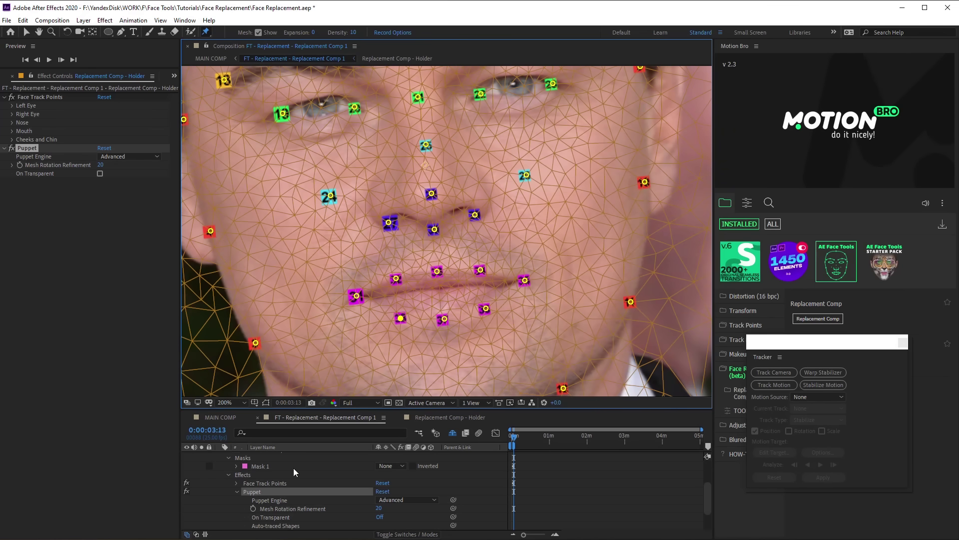
Delete the Reference Points layer and the holder layer's Face Track Points effect.
key("ctrl+grave")
left_click(283, 473)
key("Delete")
left_click(280, 480)
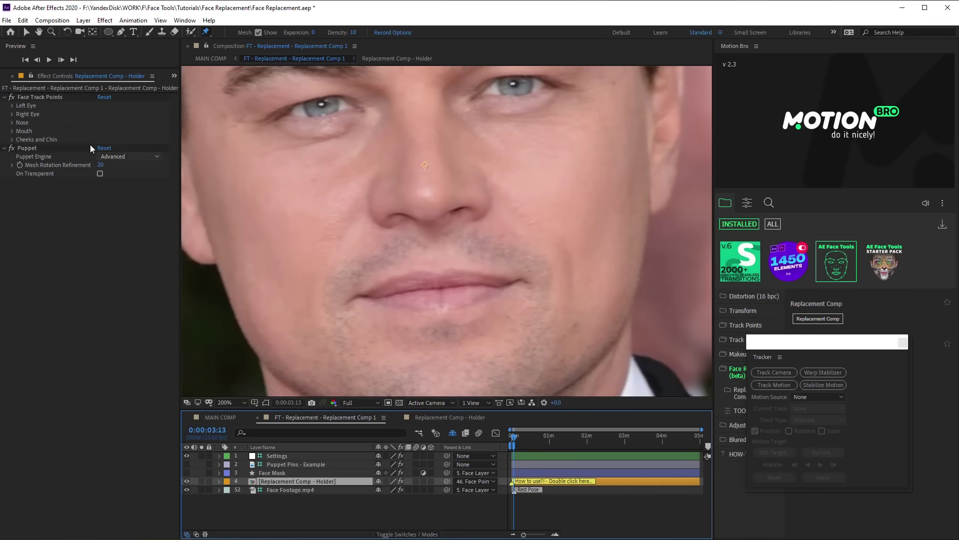
left_click(44, 97)
key("Delete")
key("v")
key("slash")
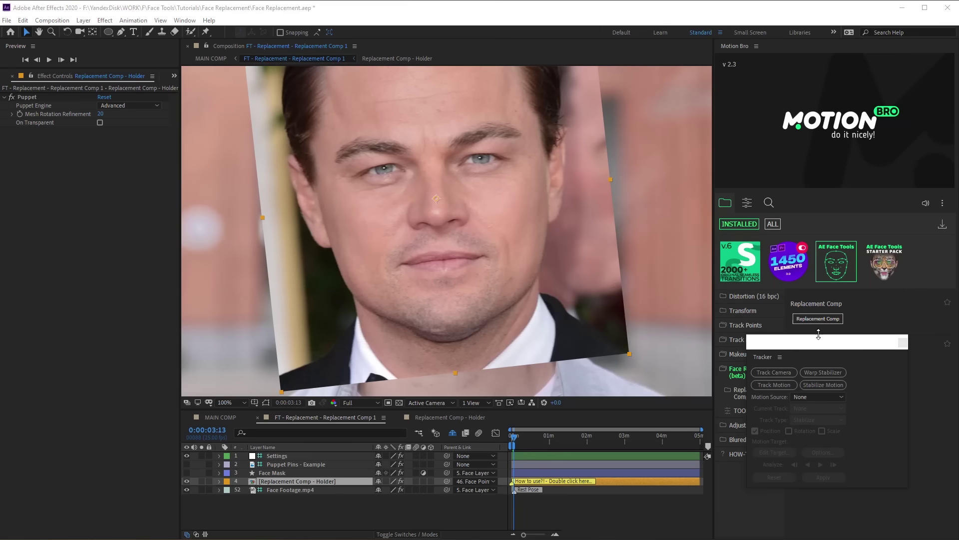
Close the Tracker panel, rig the pinned face with Motion Bro's RIG, and preview to 0:00:03:08.
left_click(902, 344)
left_click(902, 344)
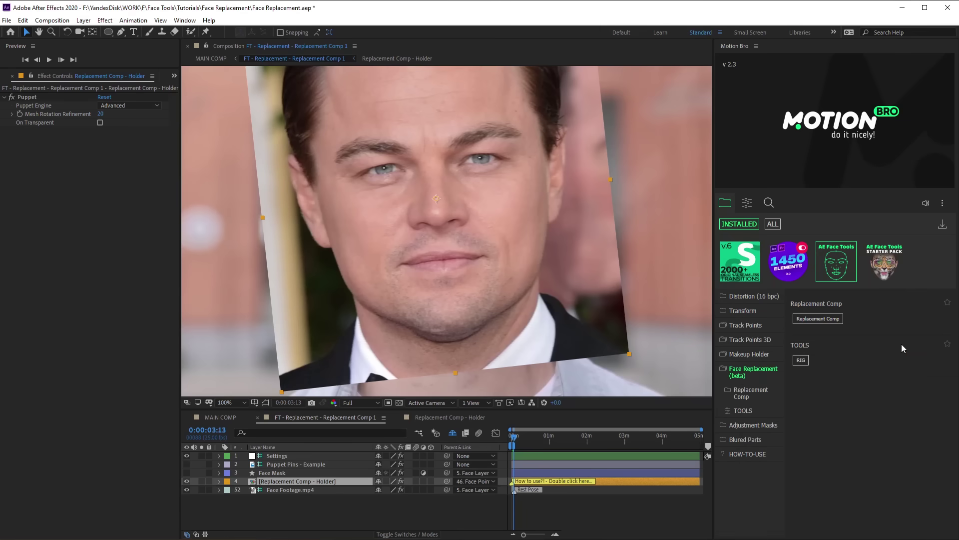
left_click(801, 360)
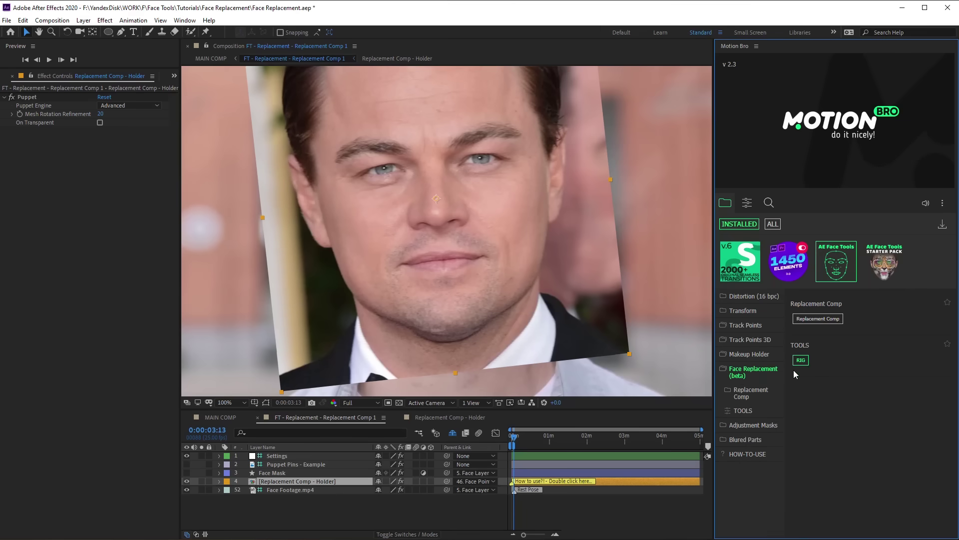
key("space")
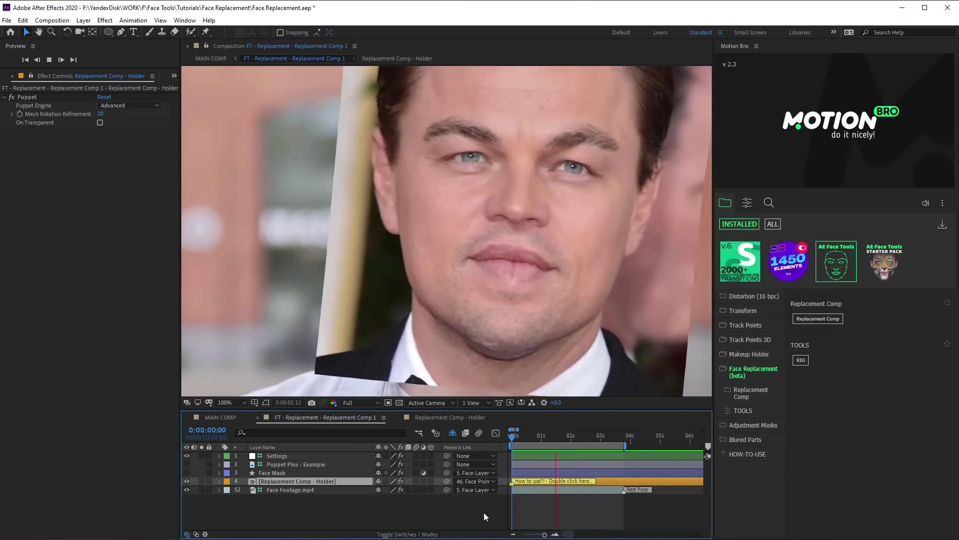
left_click(610, 437)
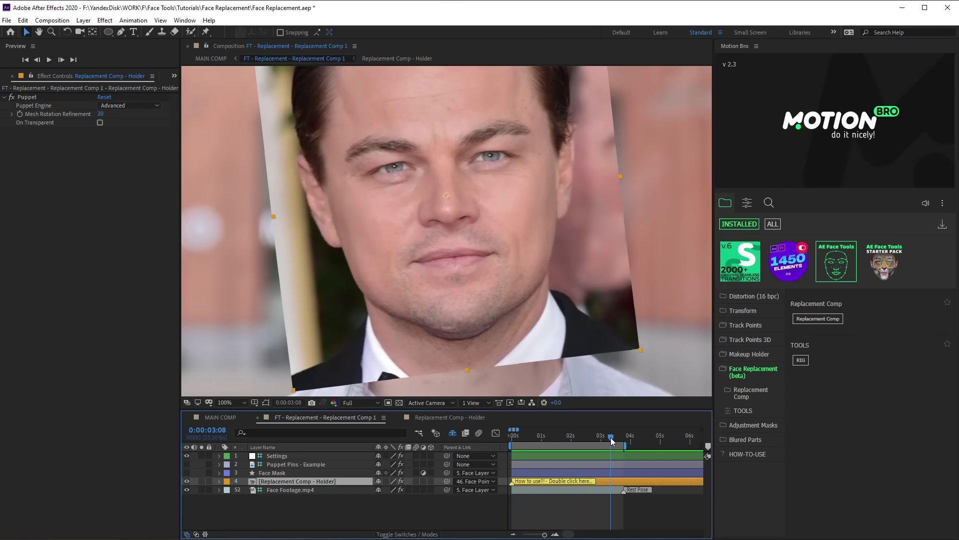
Set the Replacement Comp - Holder layer's track matte to Alpha Matte "Face Mask".
left_click(407, 534)
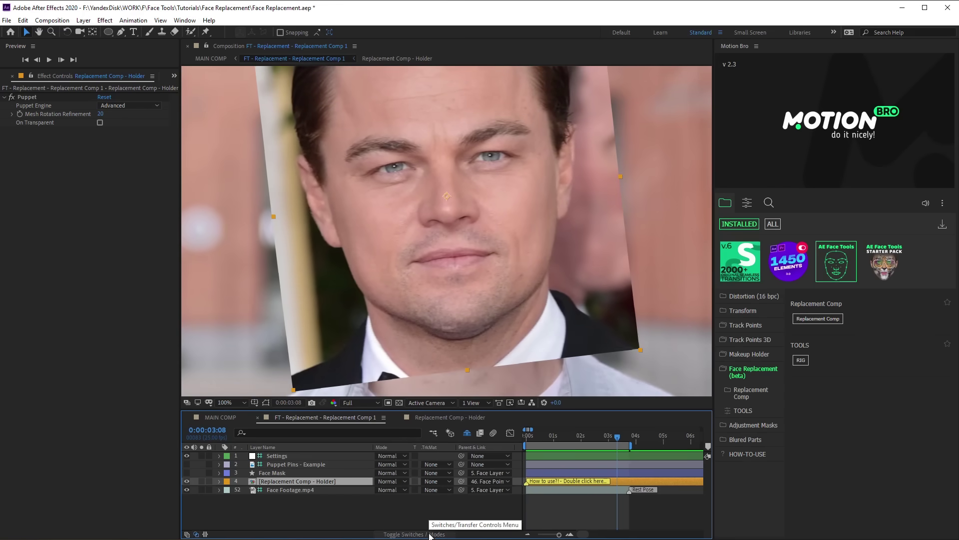
left_click(434, 482)
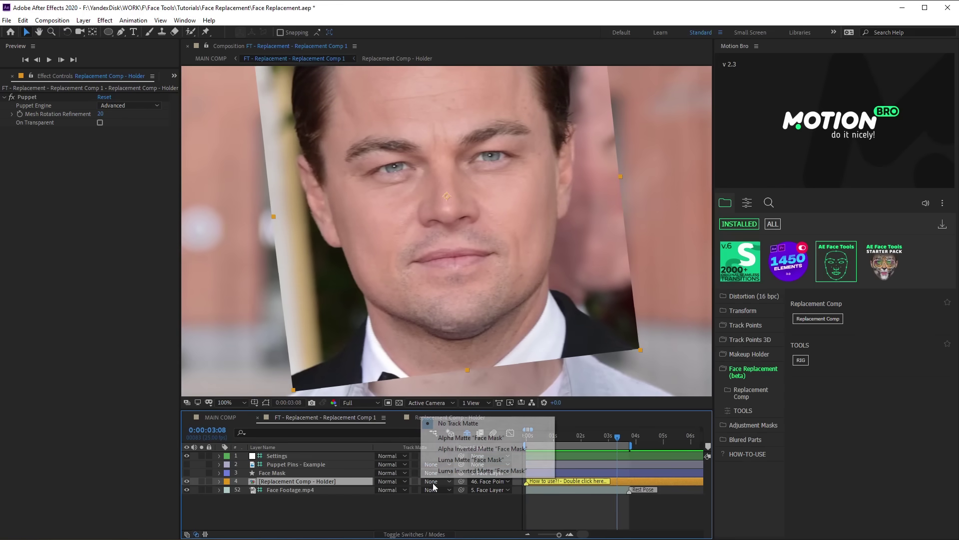
left_click(463, 438)
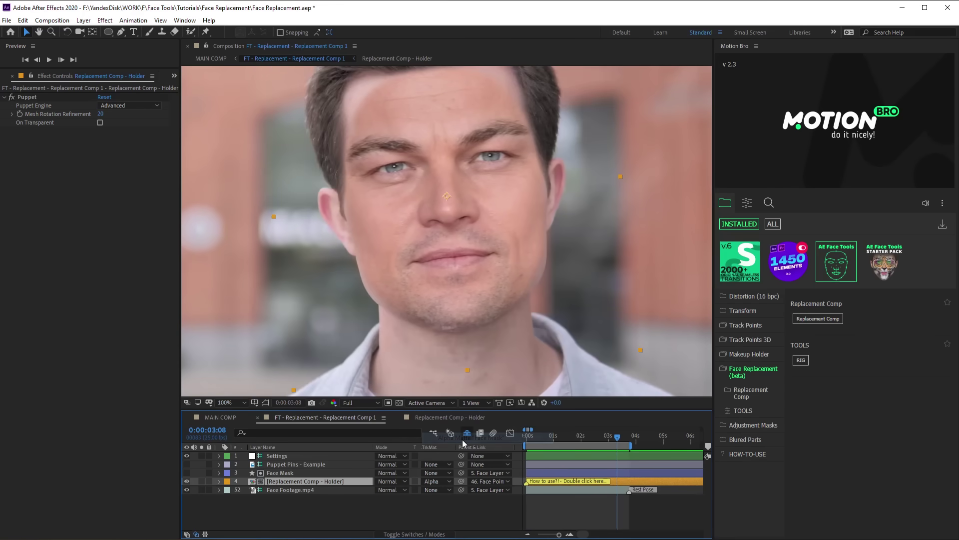
Open the source face photo from the Project panel for reference and save the project.
left_click(175, 77)
left_click(191, 87)
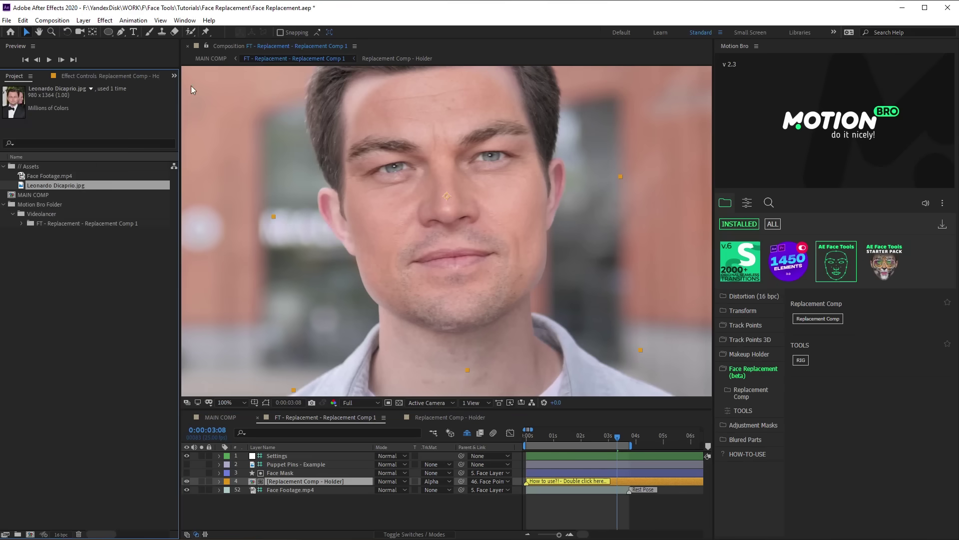
double_click(64, 183)
scroll(354, 265, "down", 2)
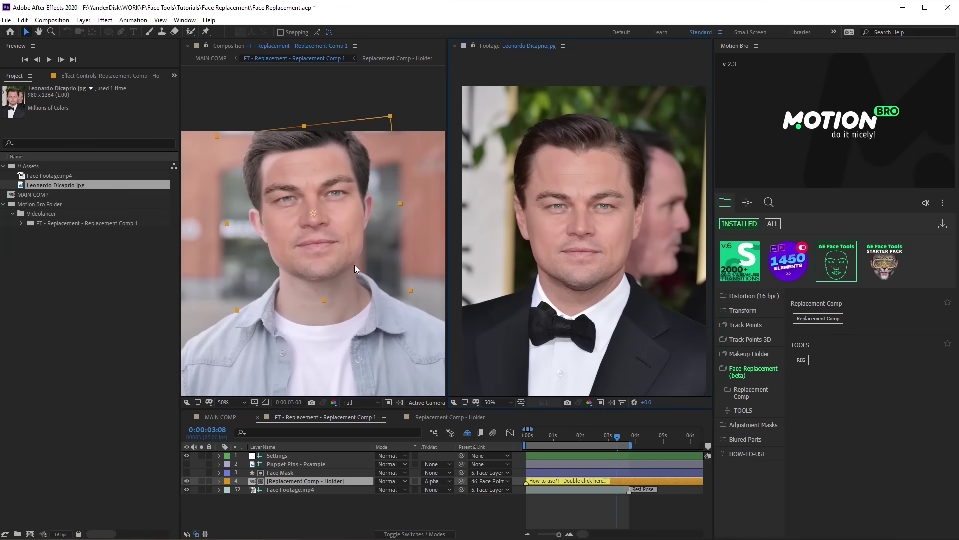
left_click(386, 118)
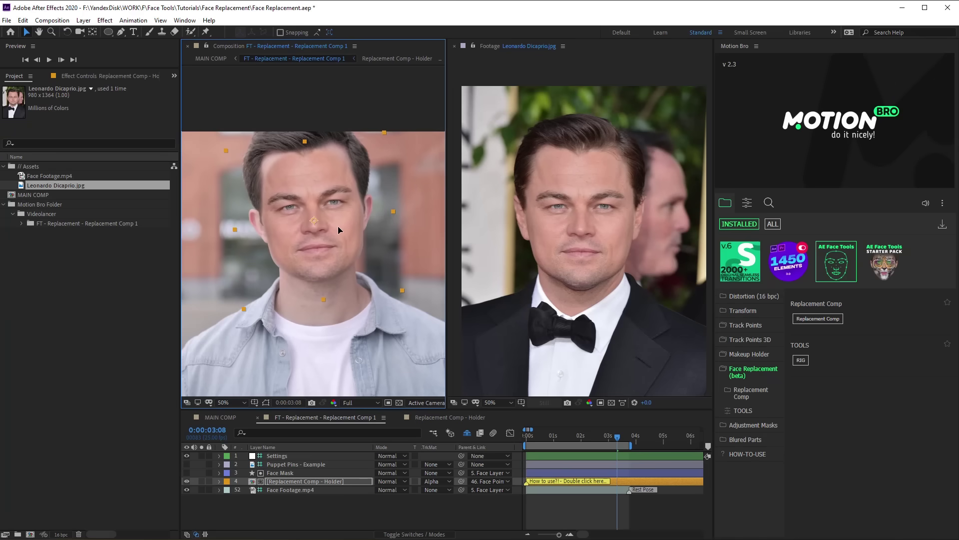
key("ctrl+s")
Close the photo viewer and add Curves and Tint effects to the face layer.
left_click(454, 45)
left_click(105, 20)
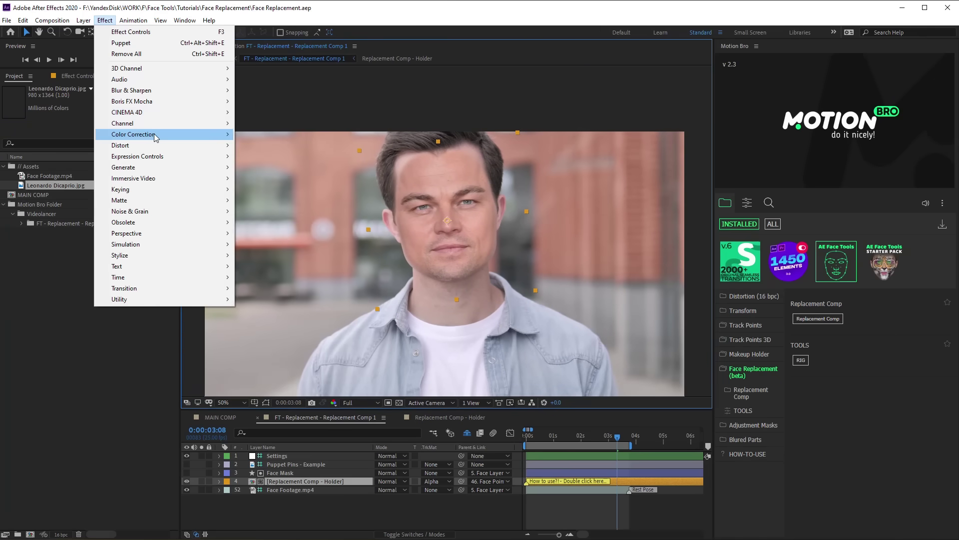
mouse_move(145, 134)
left_click(280, 332)
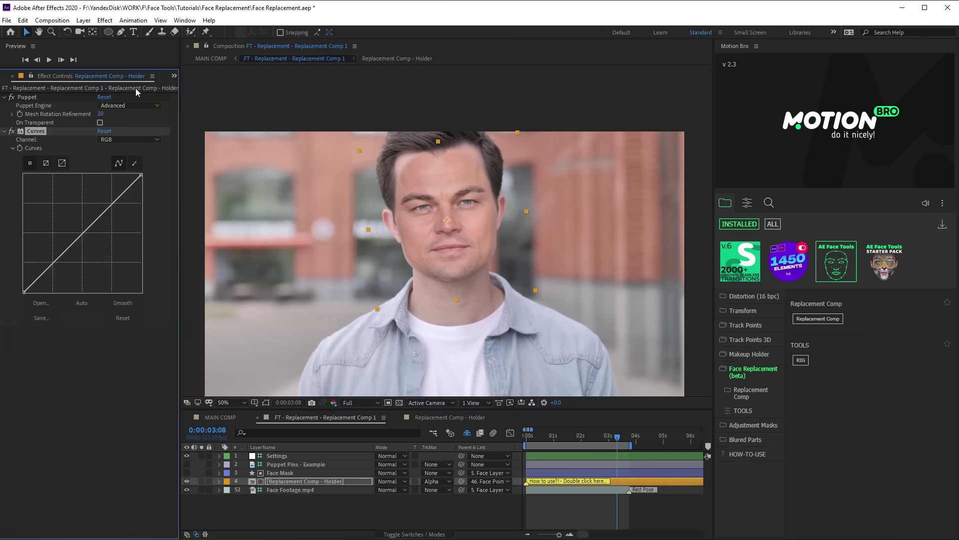
left_click(106, 21)
mouse_move(150, 134)
left_click(298, 477)
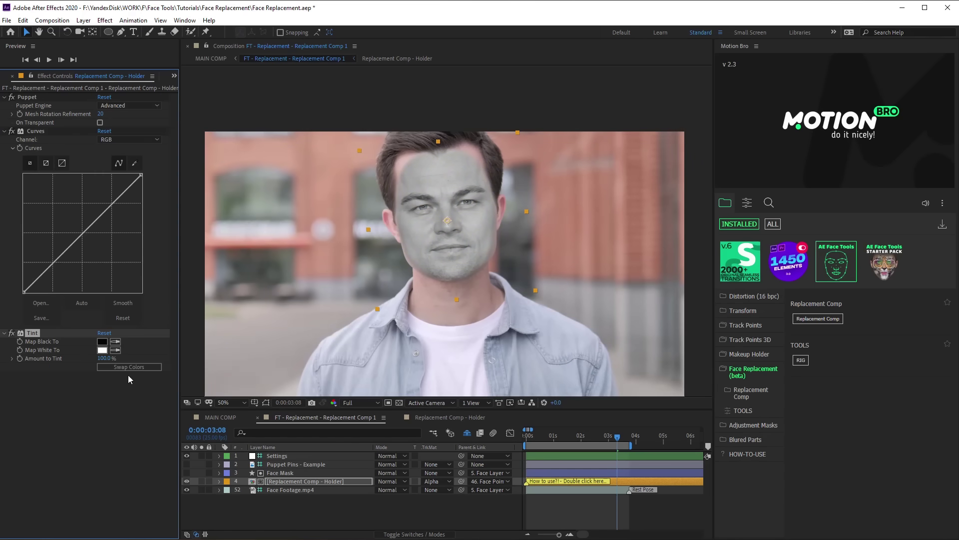
Set Amount to Tint to 24%, bend the RGB curve, and switch Curves to the Red channel.
left_click_drag(73, 358, 60, 359)
left_click_drag(87, 255, 83, 226)
left_click_drag(23, 285, 47, 254)
key("ctrl+z")
left_click(129, 139)
left_click(129, 148)
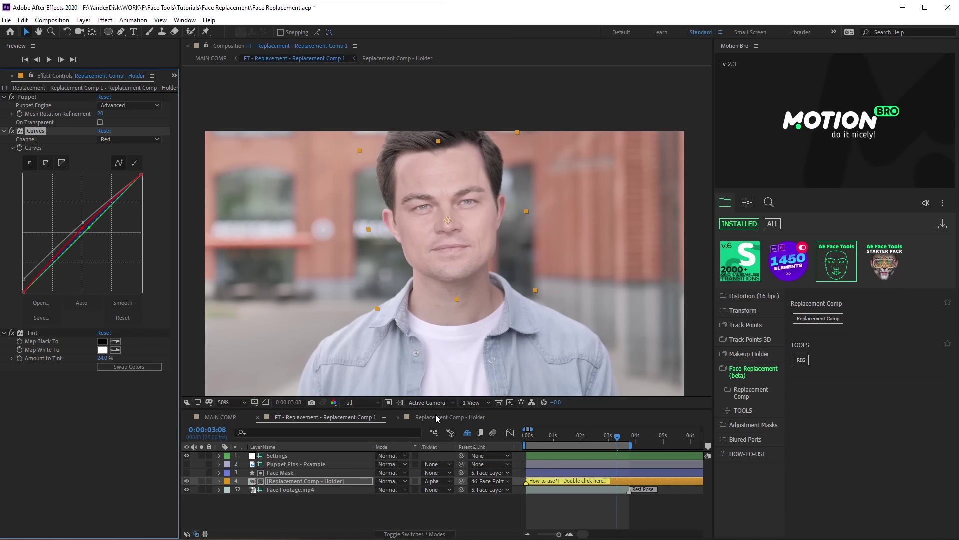
In the holder comp, hide Reference Points, show Slit Mask, and add a second MAIN COMP viewer.
left_click(436, 417)
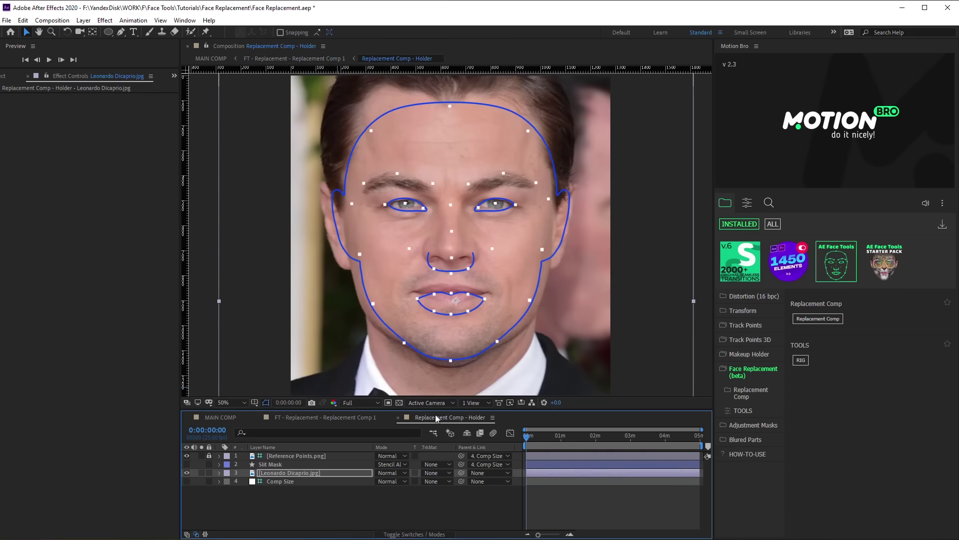
left_click(187, 455)
left_click(187, 464)
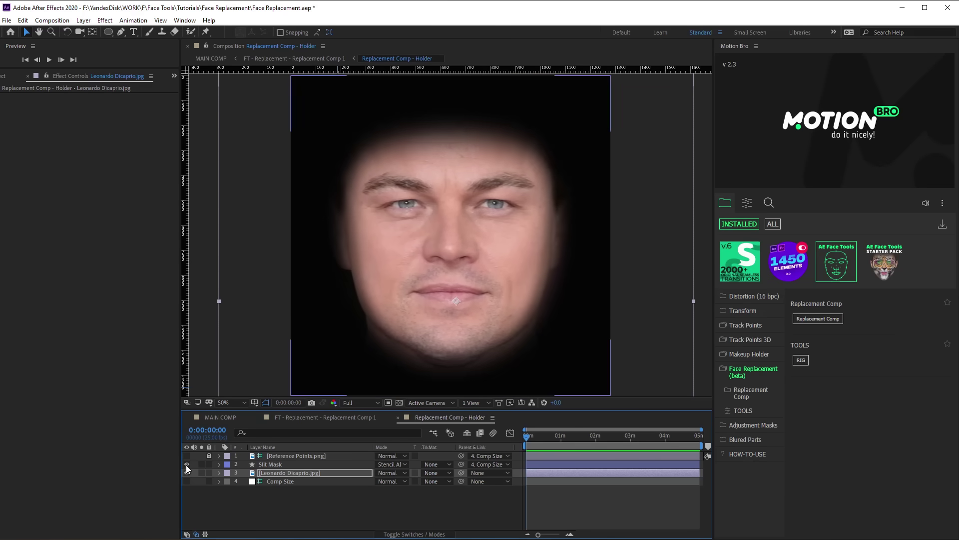
left_click(221, 418)
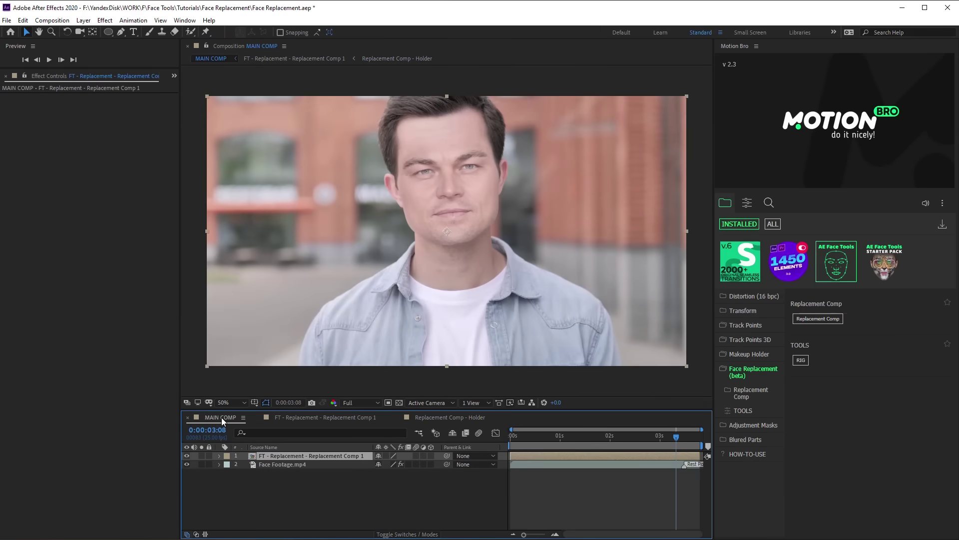
left_click(263, 48)
left_click(273, 59)
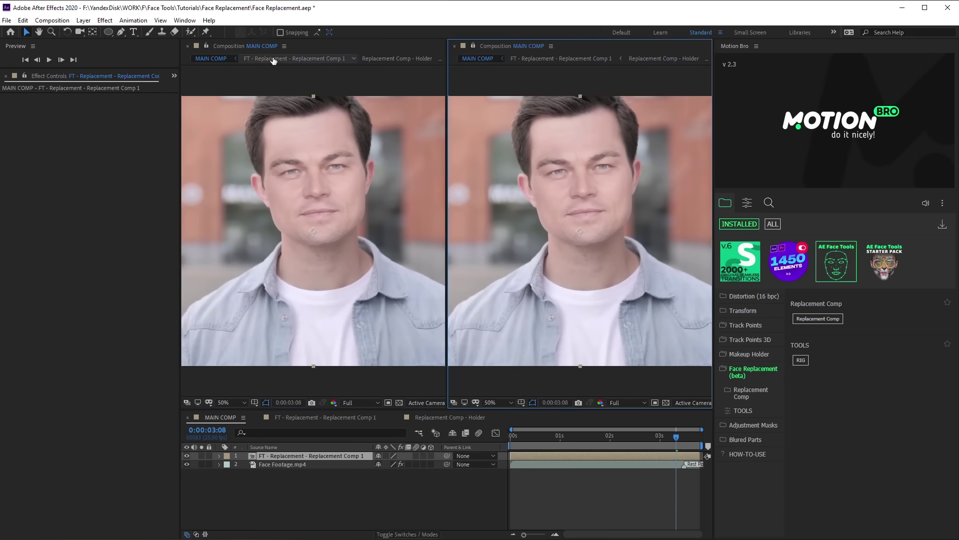
left_click(436, 417)
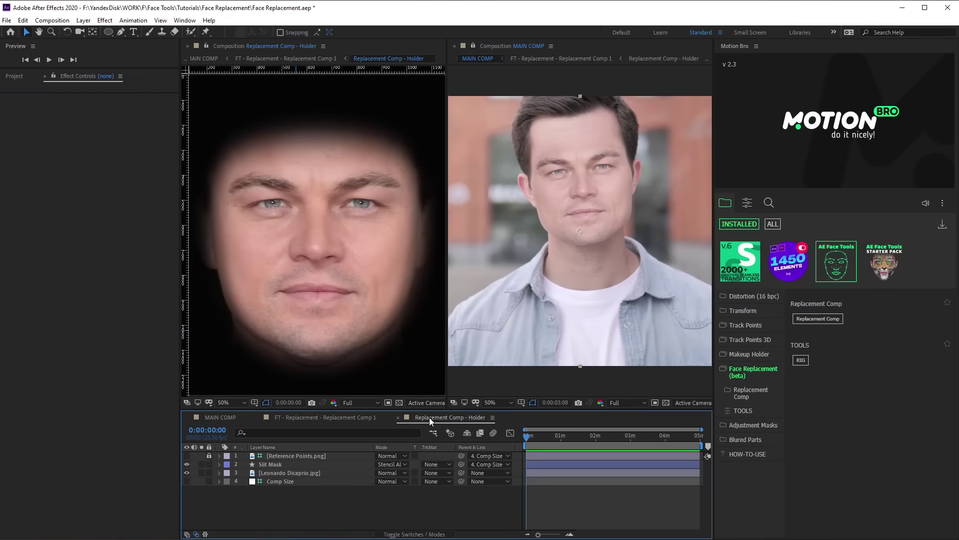
Add an adjustment layer and draw a closed pen mask around the face's left side.
left_click(83, 20)
mouse_move(97, 32)
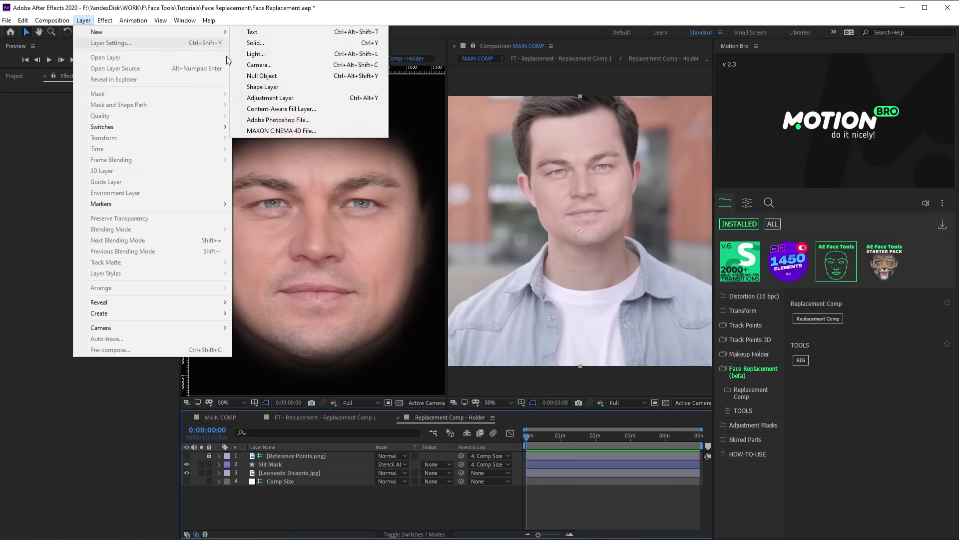
left_click(269, 98)
key("g")
key("comma")
left_click(305, 323)
left_click(311, 289)
left_click(283, 262)
left_click(273, 218)
left_click(291, 202)
left_click(299, 169)
left_click(227, 158)
left_click(224, 319)
left_click(299, 332)
left_click(306, 324)
key("v")
Apply Curves to brighten the masked area and feather the mask 41 pixels.
left_click(105, 20)
mouse_move(150, 134)
left_click(299, 333)
left_click_drag(90, 193, 90, 183)
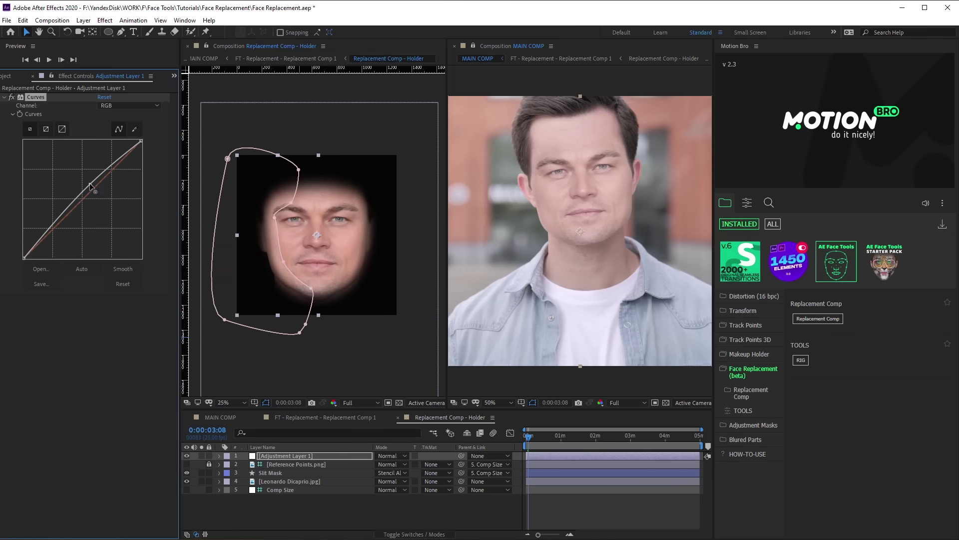
key("m")
key("m")
left_click(277, 481)
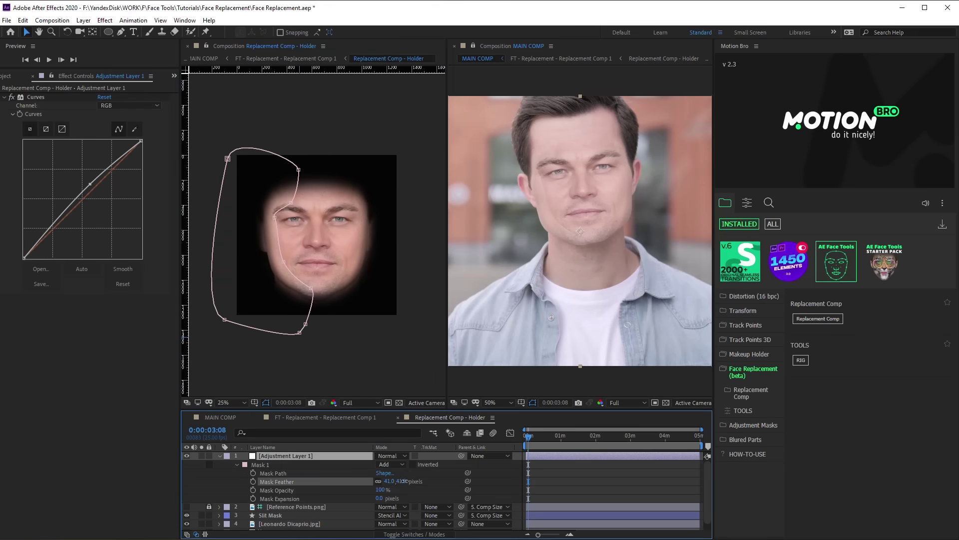
left_click_drag(380, 481, 388, 480)
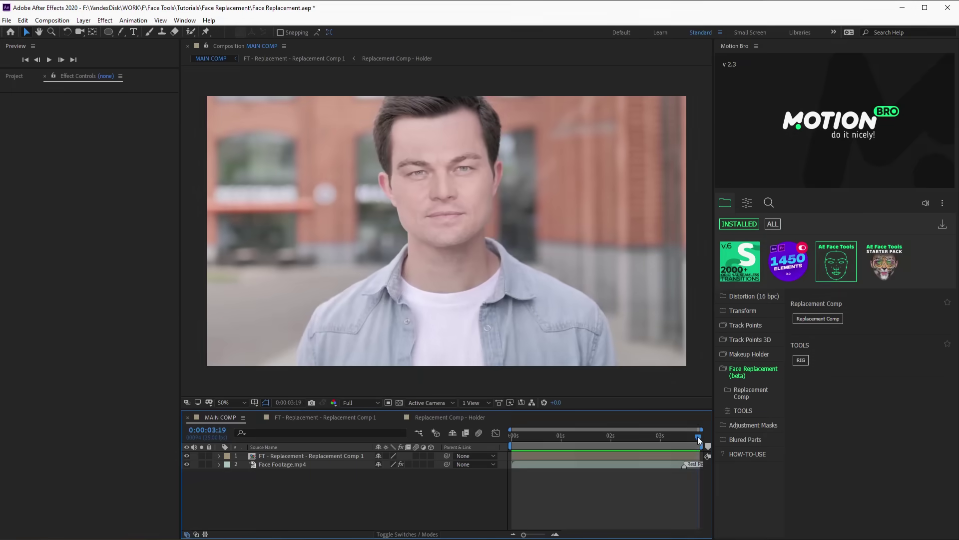
Preview MAIN COMP from 0:00:03:13 to review the face replacement, then stop playback.
left_click_drag(698, 436, 649, 445)
key("space")
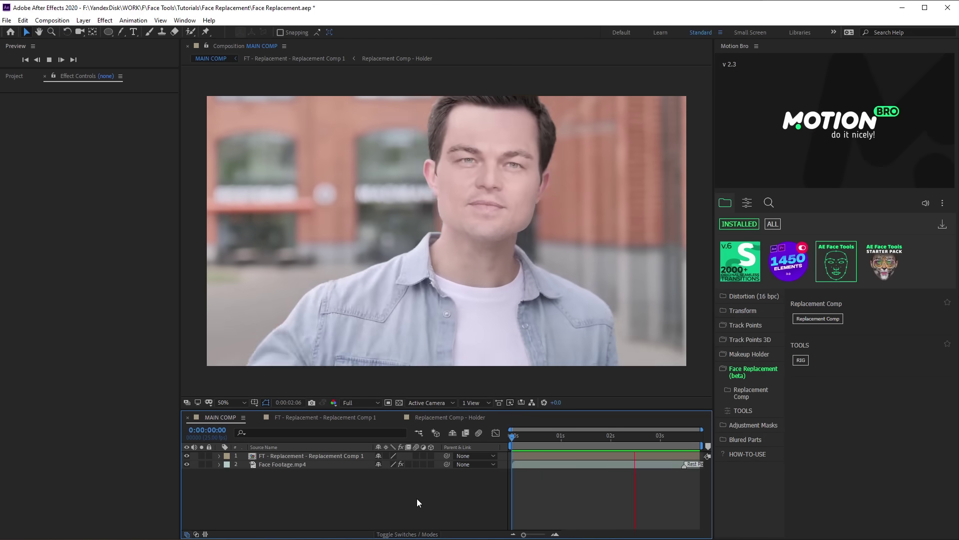
key("space")
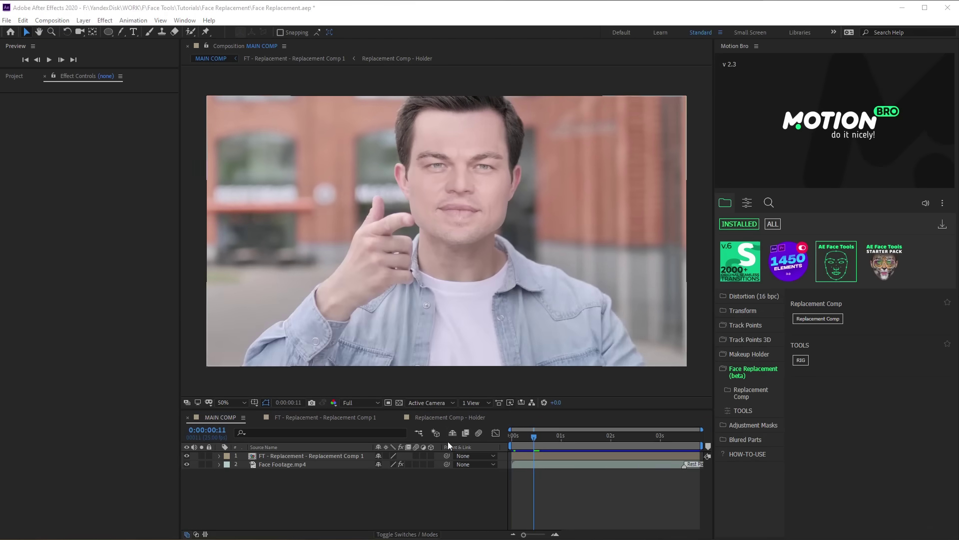
Set the Slit Mask's Right Eye, Left Eye, Mouth and Nose masks to Difference.
left_click(452, 418)
left_click(289, 490)
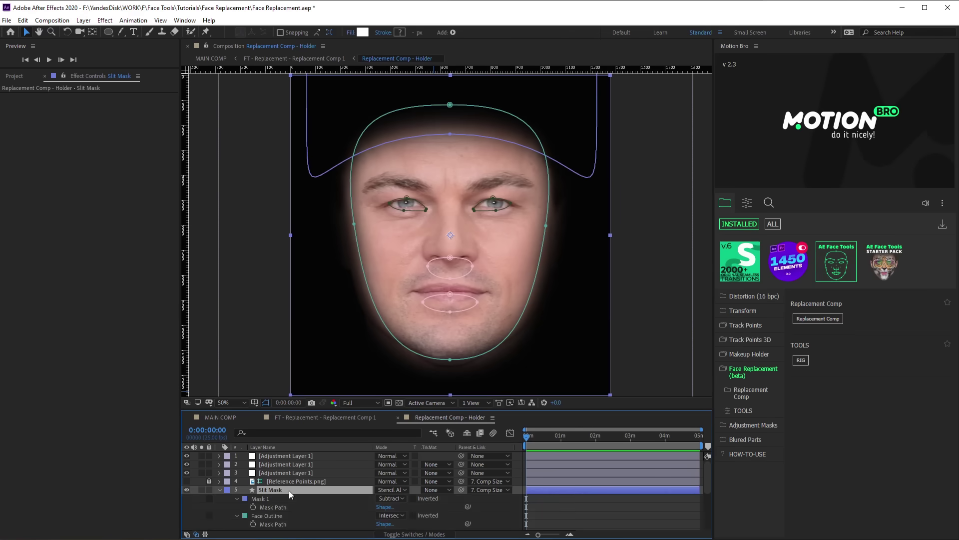
left_click_drag(312, 409, 312, 298)
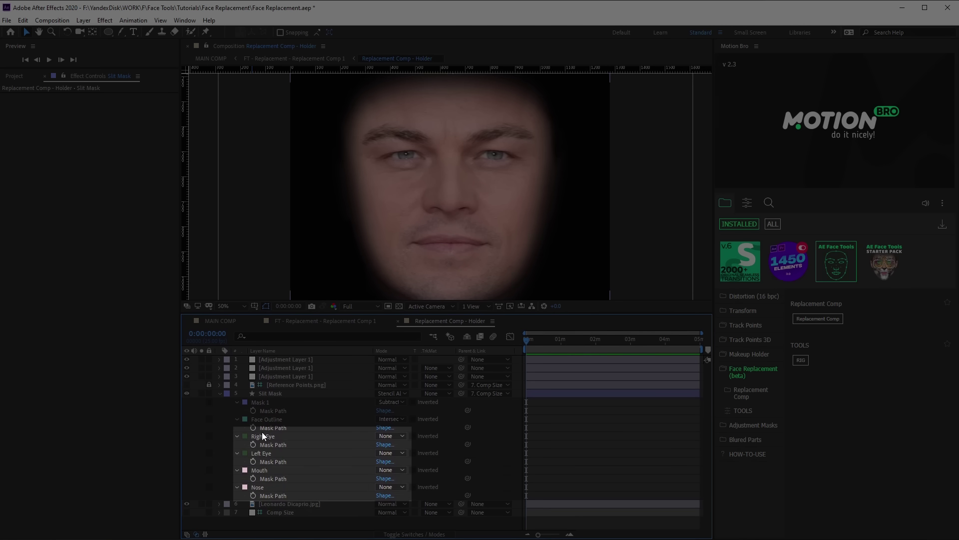
left_click(263, 436)
left_click(259, 487, "shift")
left_click(386, 487)
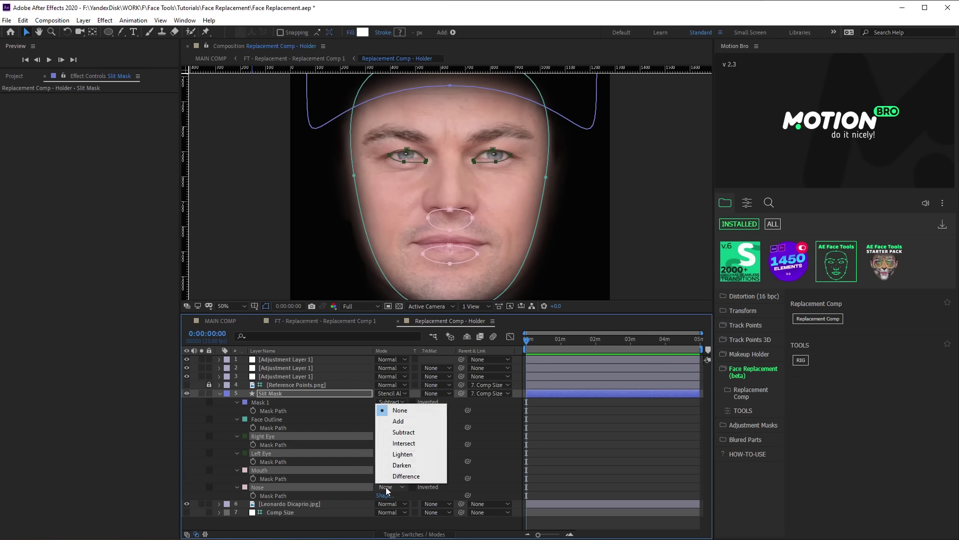
left_click(396, 481)
left_click(350, 393)
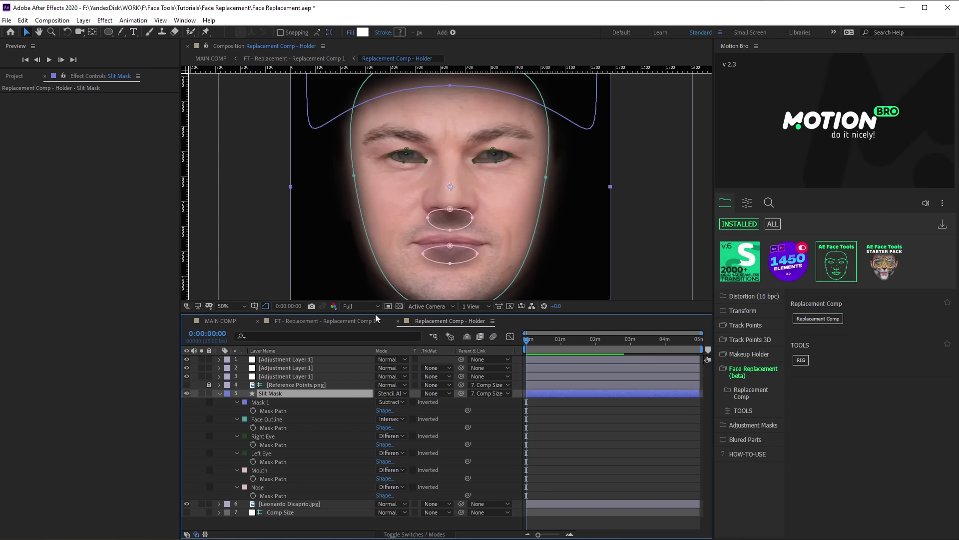
Reshape both eye masks to fit the eyes more closely.
left_click_drag(377, 312, 377, 402)
scroll(403, 180, "up", 4)
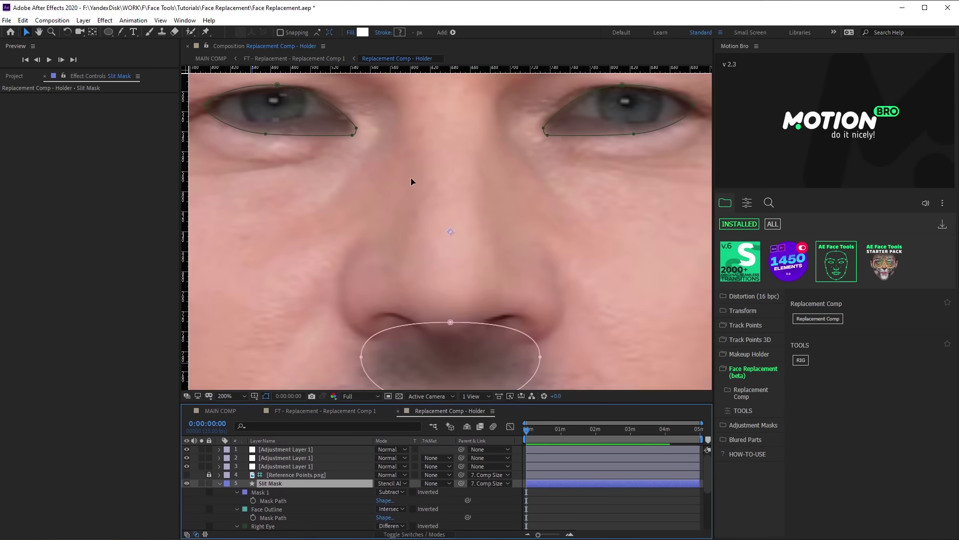
key("h")
left_click_drag(402, 180, 442, 230)
key("v")
left_click_drag(379, 247, 381, 237)
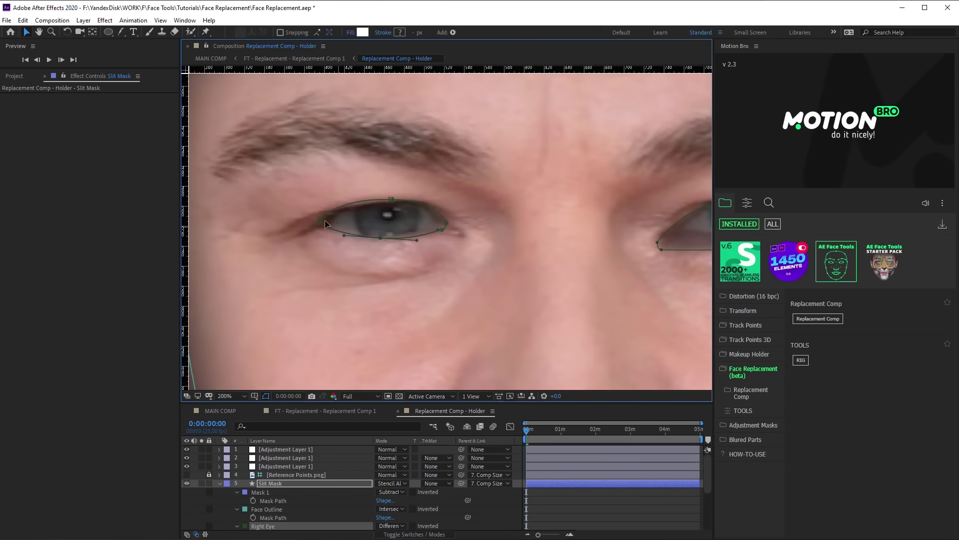
scroll(329, 229, "right", 5)
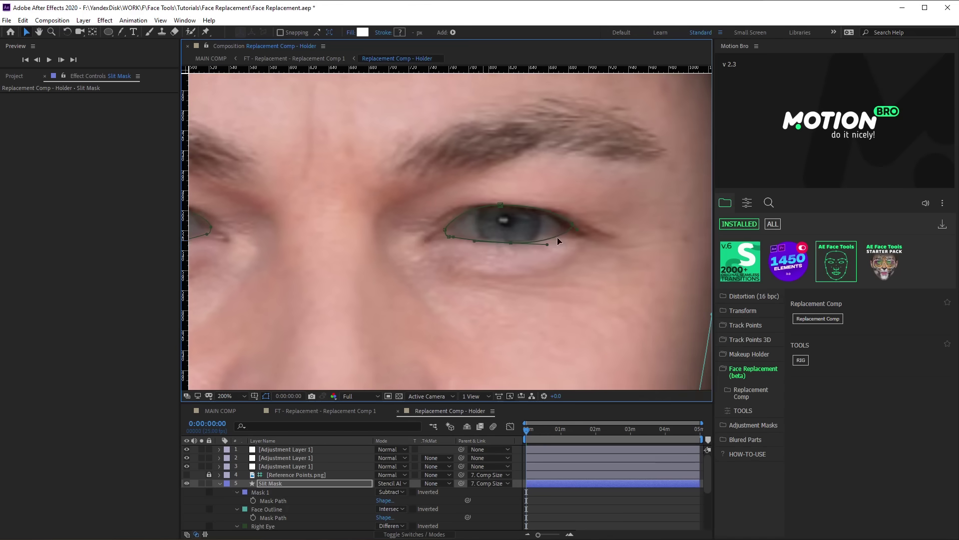
left_click_drag(574, 229, 568, 232)
scroll(283, 518, "down", 3)
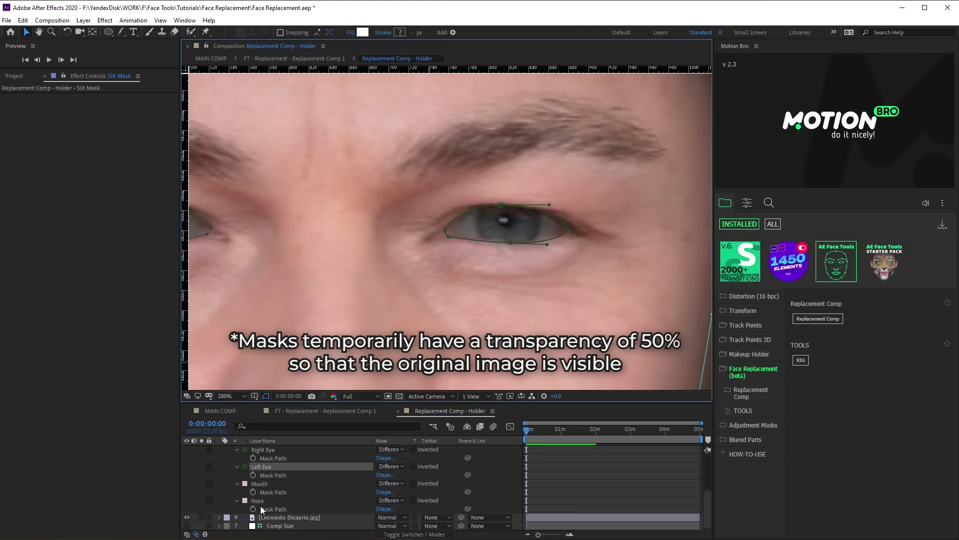
Raise both eye masks' opacity to 100%.
left_click(269, 466)
left_click(271, 449, "shift")
key("m")
key("m")
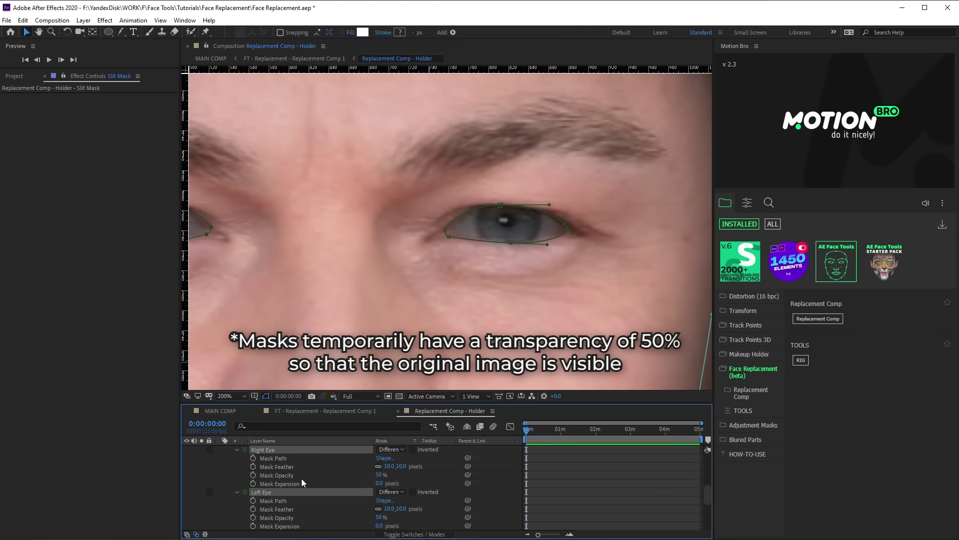
left_click_drag(375, 473, 461, 469)
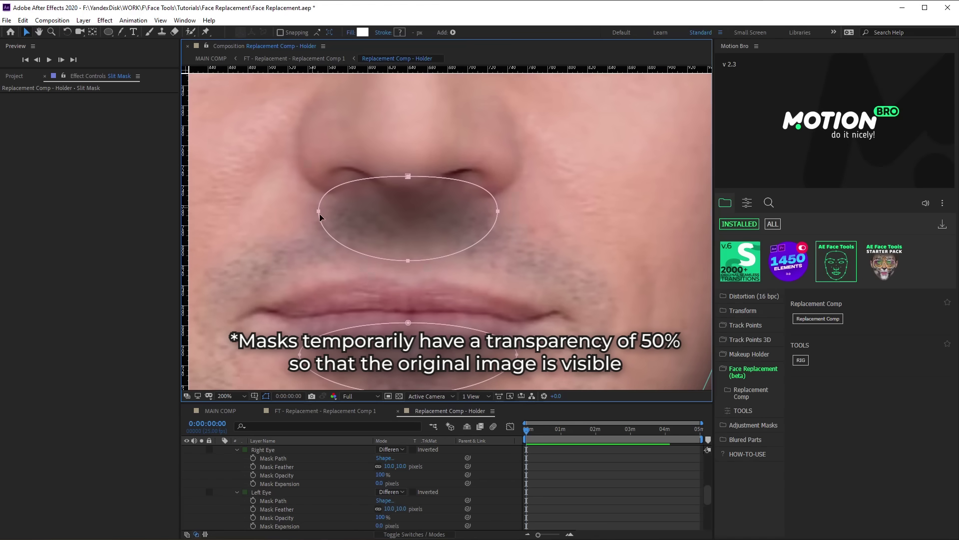
Move the nose and mouth ellipse masks up and widen them to fit.
left_click_drag(317, 211, 273, 174)
left_click_drag(498, 174, 533, 175)
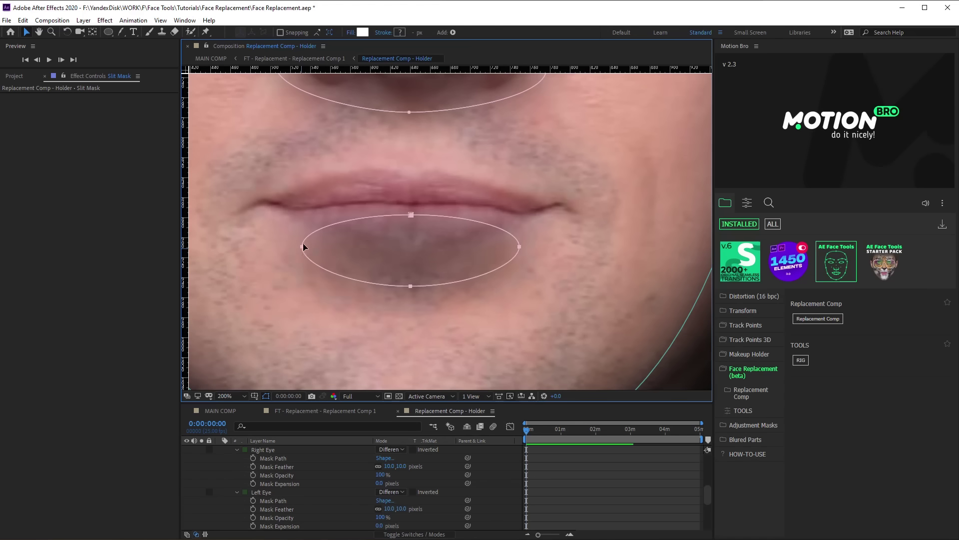
left_click_drag(304, 246, 255, 204)
left_click_drag(518, 205, 558, 207)
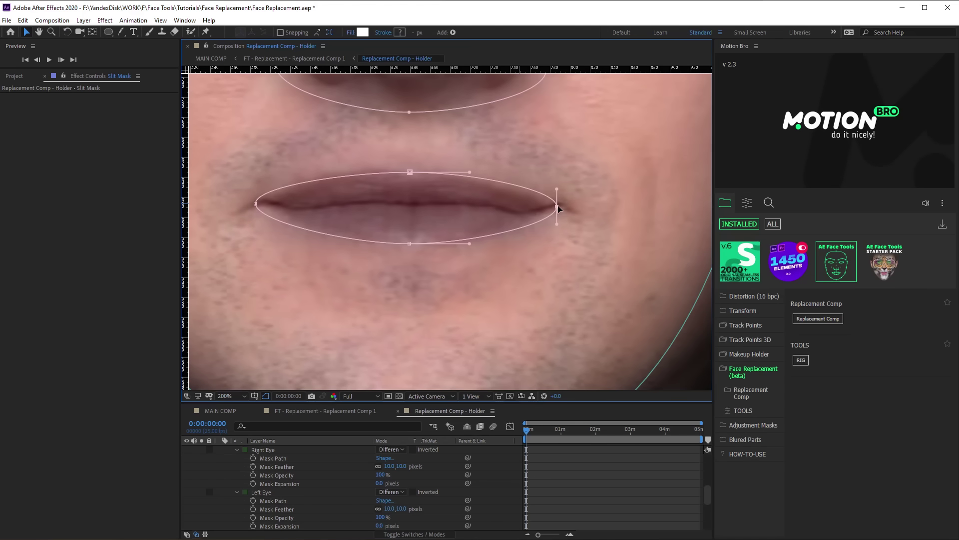
Toggle the replacement face layer in MAIN COMP to compare, leaving it on, and select Face Footage.mp4.
left_click(217, 411)
left_click(186, 448)
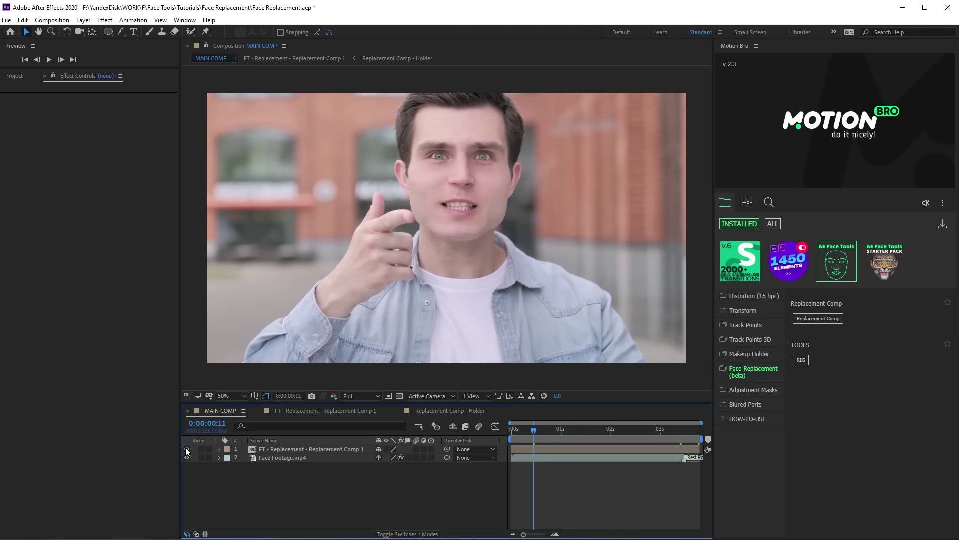
left_click(186, 449)
left_click(186, 449)
left_click(186, 449)
left_click(185, 449)
left_click(186, 449)
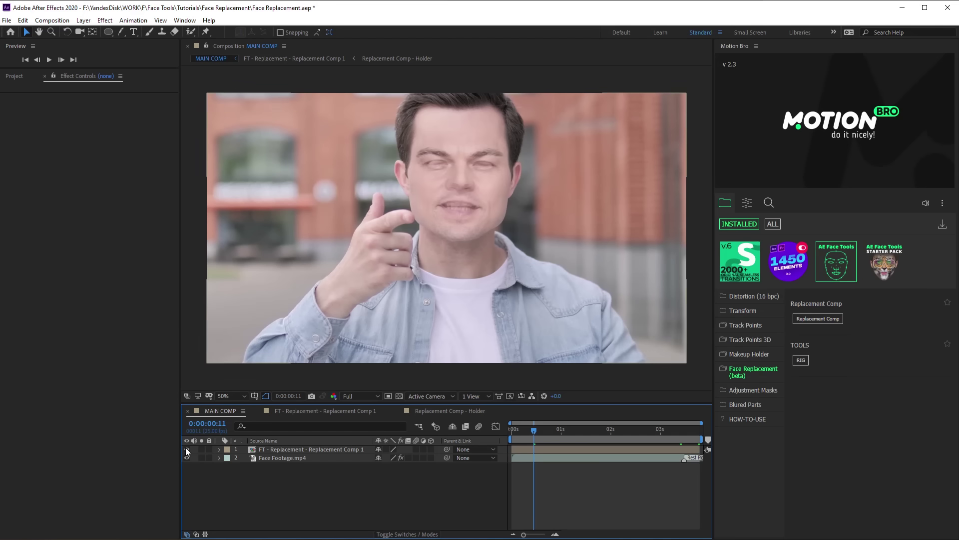
left_click(262, 459)
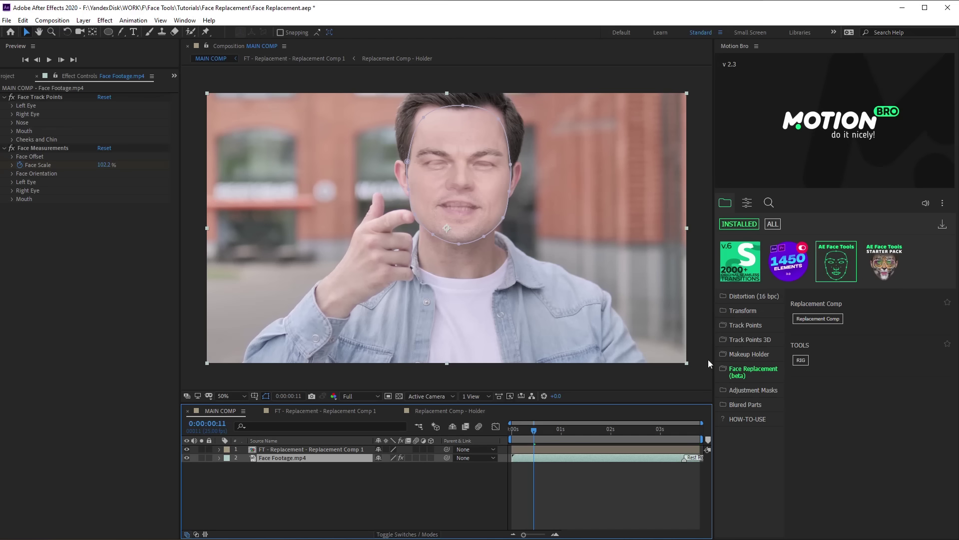
Add a Motion Bro Eye transform and try offset and size values in the Eye 1 precomp.
left_click(748, 312)
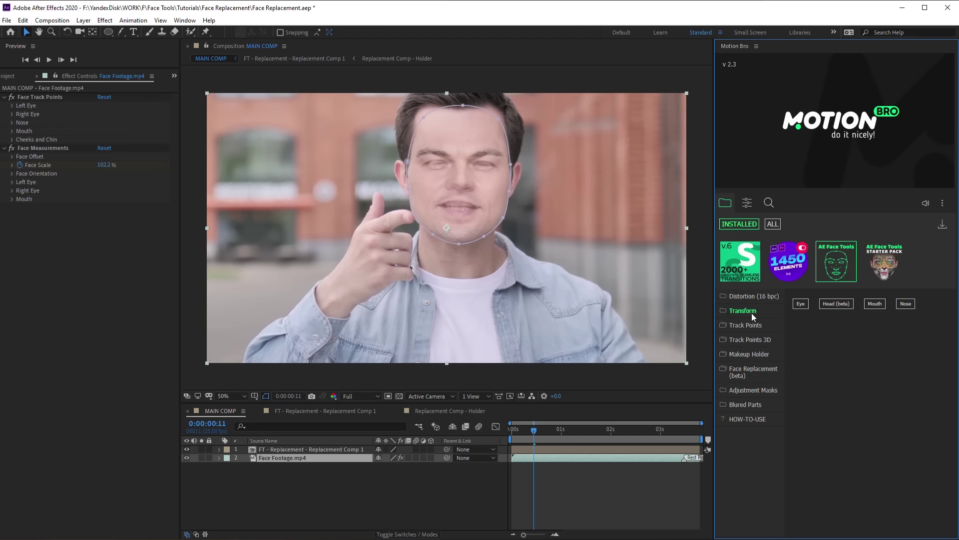
left_click(800, 305)
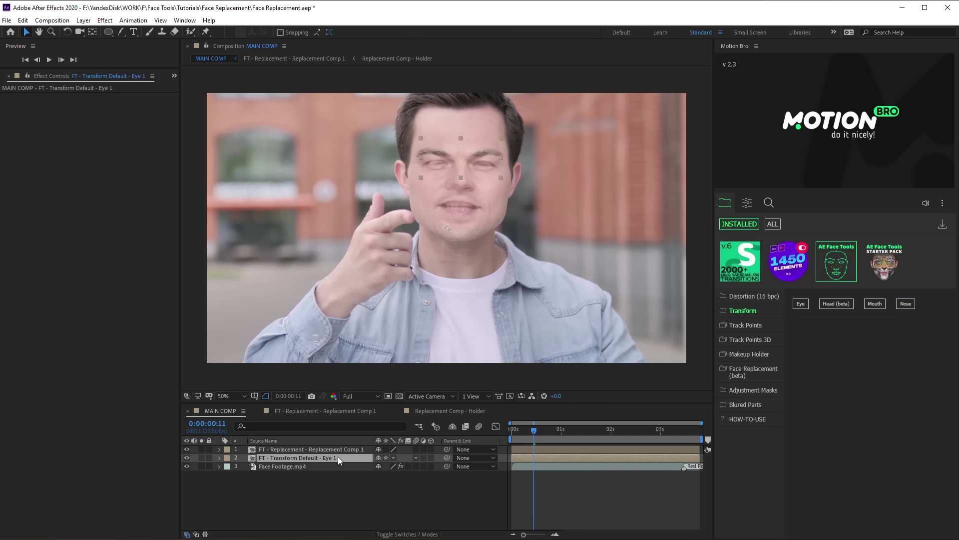
double_click(337, 457)
left_click(308, 448)
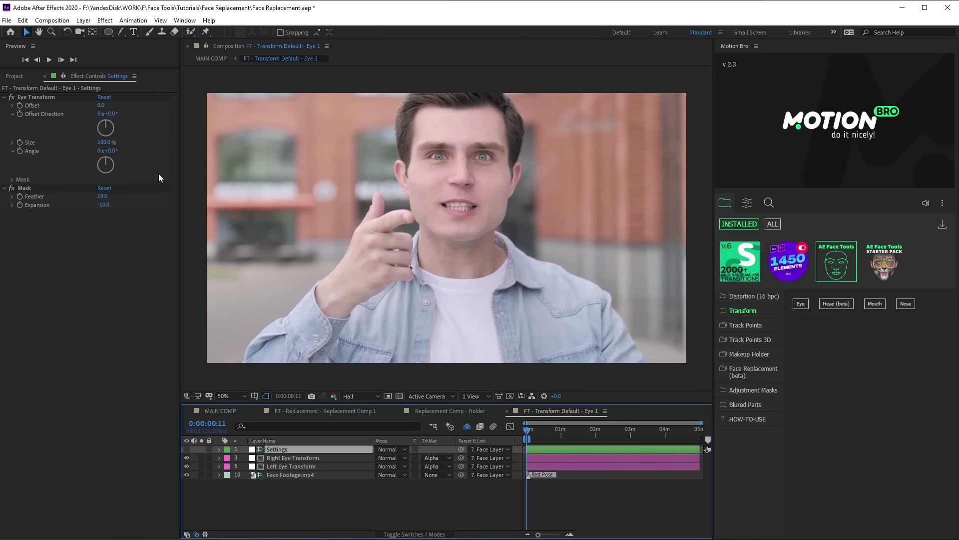
mouse_move(101, 105)
left_mouse_down()
mouse_move(80, 105)
mouse_move(100, 105)
left_mouse_up()
mouse_move(105, 142)
left_mouse_down()
mouse_move(131, 138)
mouse_move(104, 142)
left_mouse_up()
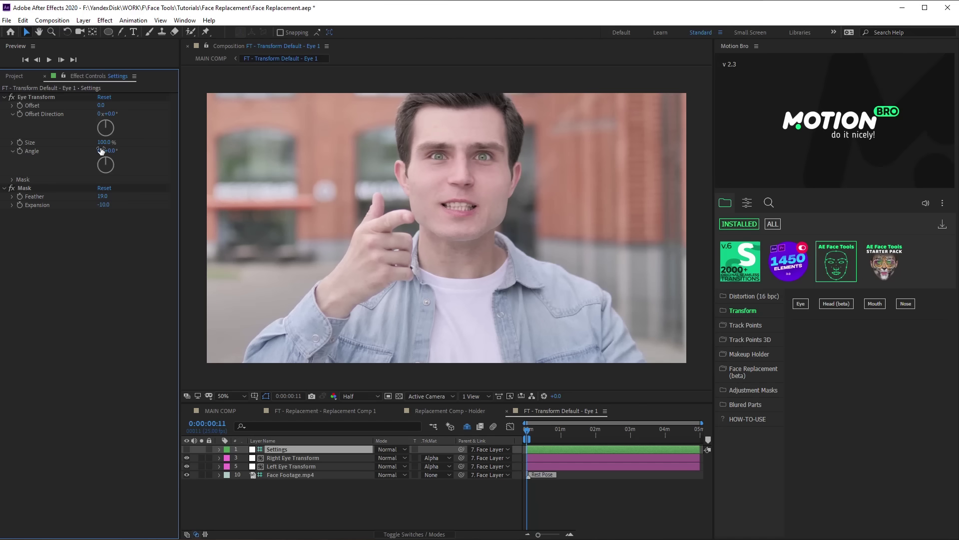
Add a second viewer showing MAIN COMP.
left_click(207, 413)
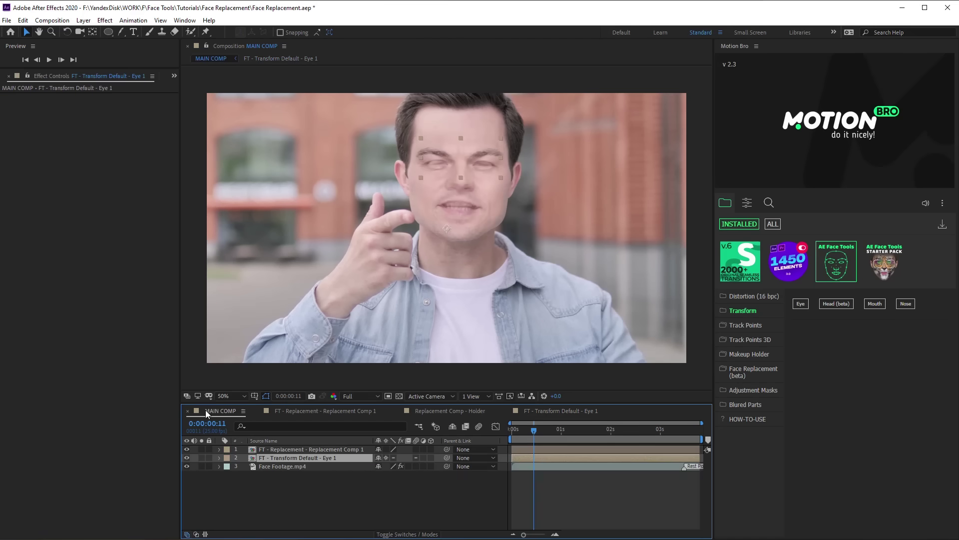
left_click(256, 50)
left_click(280, 59)
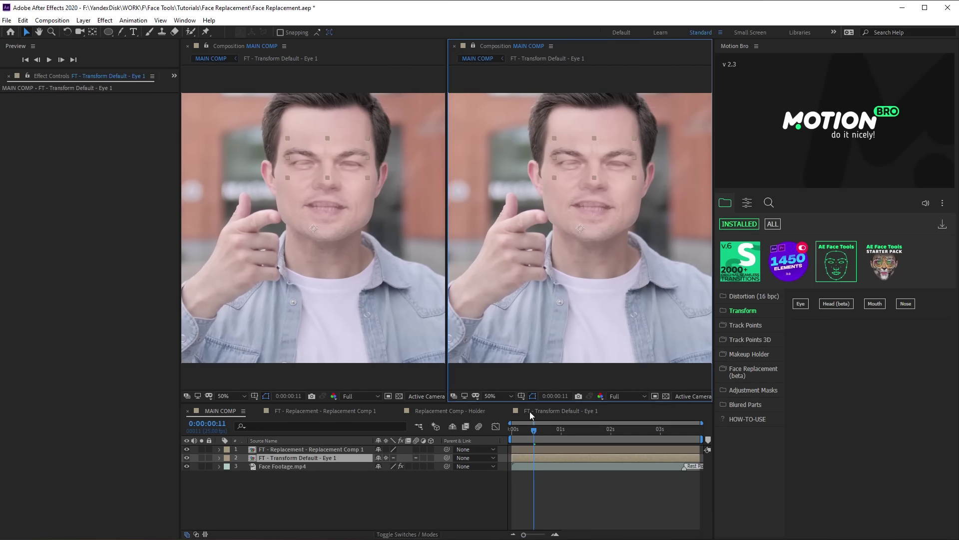
Set the Eye 1 transform Offset to about -35.3 and Size to 91%.
left_click(535, 413)
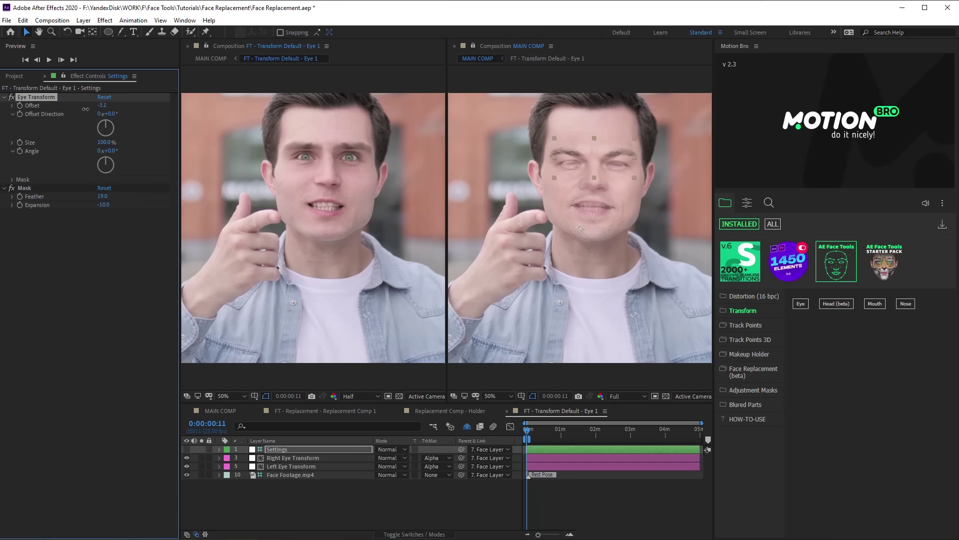
left_click_drag(104, 109, 83, 107)
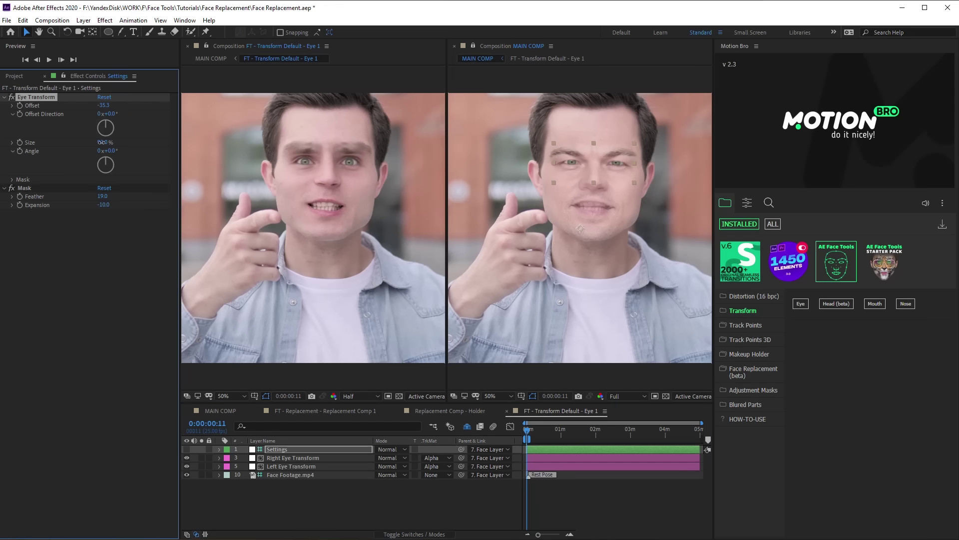
left_click_drag(101, 142, 107, 142)
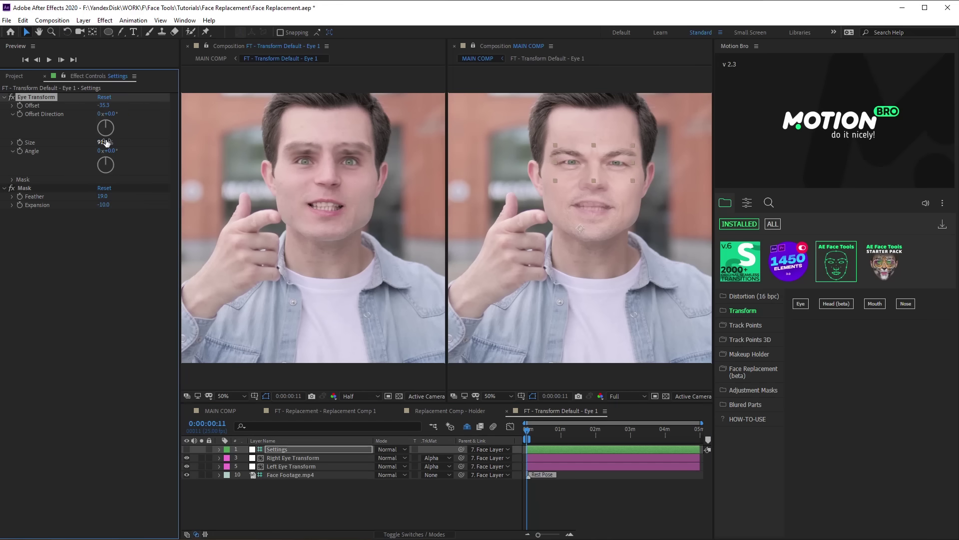
left_click(156, 298)
left_click(214, 409)
left_click(283, 466)
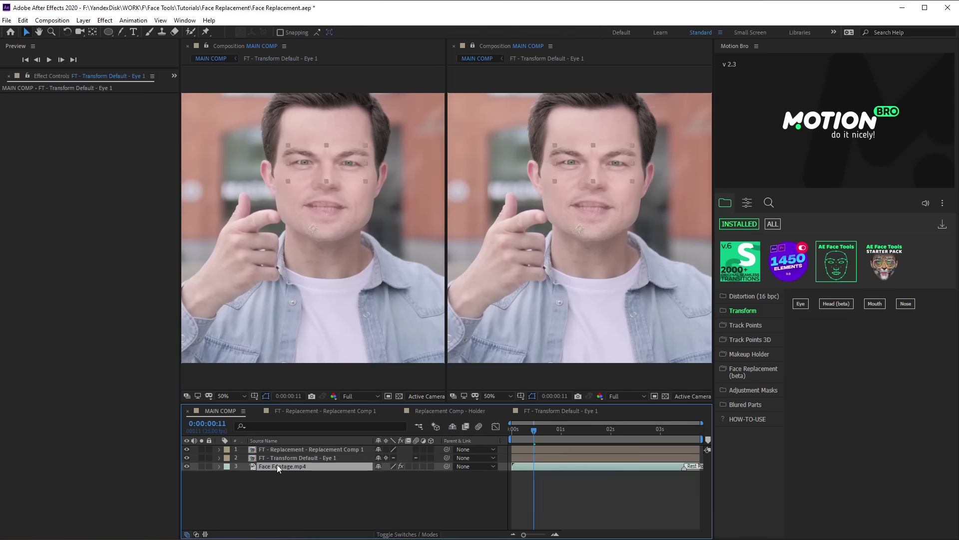
Add a Nose transform preset and set the Nose 1 Size to 104.5%.
left_click(906, 304)
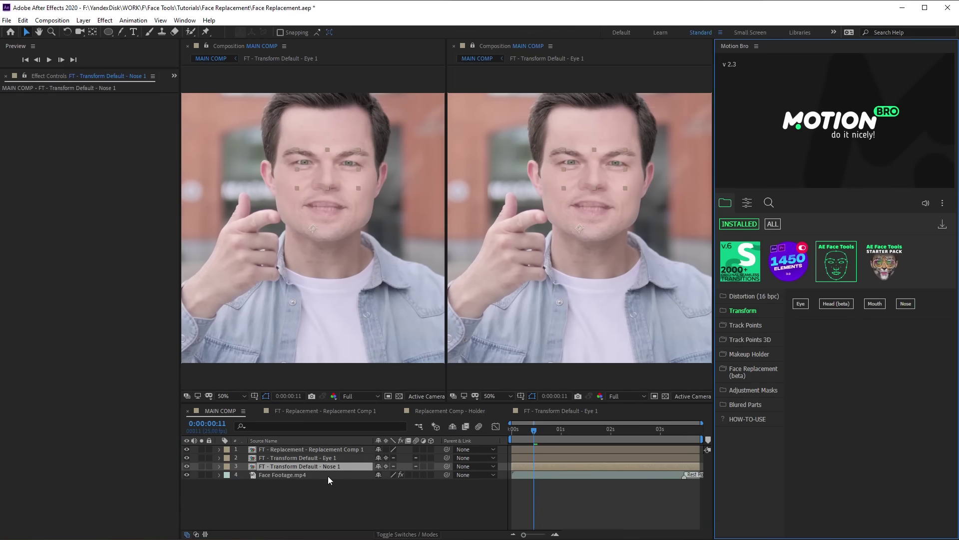
double_click(321, 466)
left_click(295, 451)
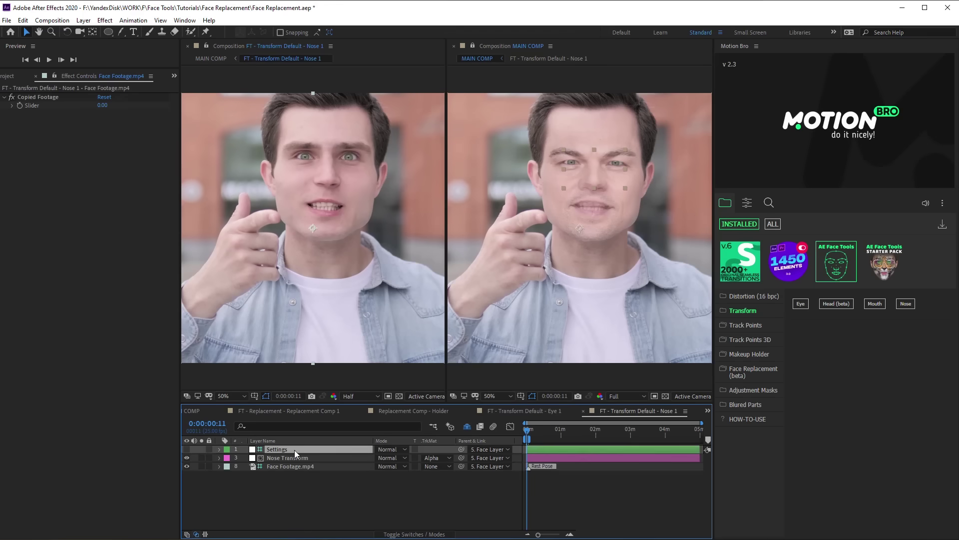
left_click_drag(105, 141, 81, 115)
left_click(106, 142)
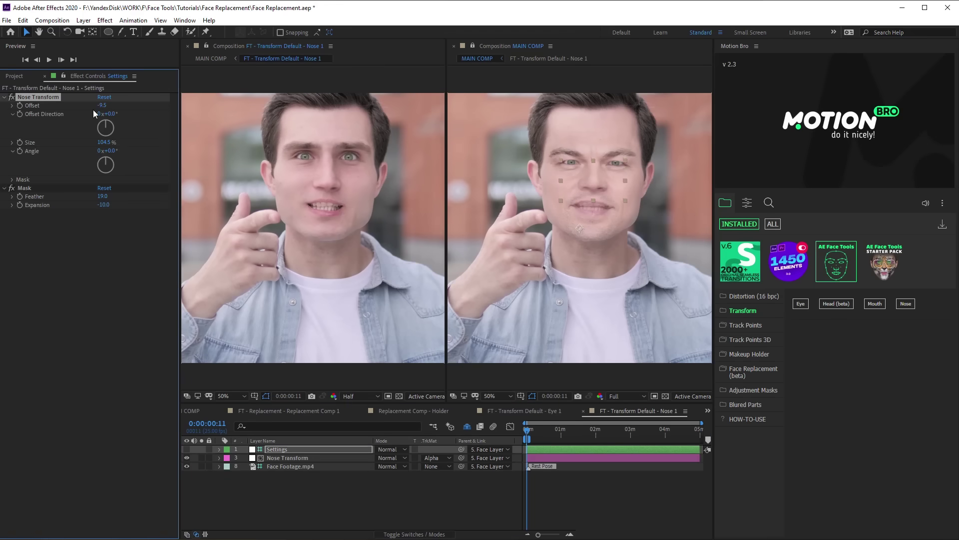
In the holder comp, raise the Nose mask opacity to 100%.
left_click(412, 408)
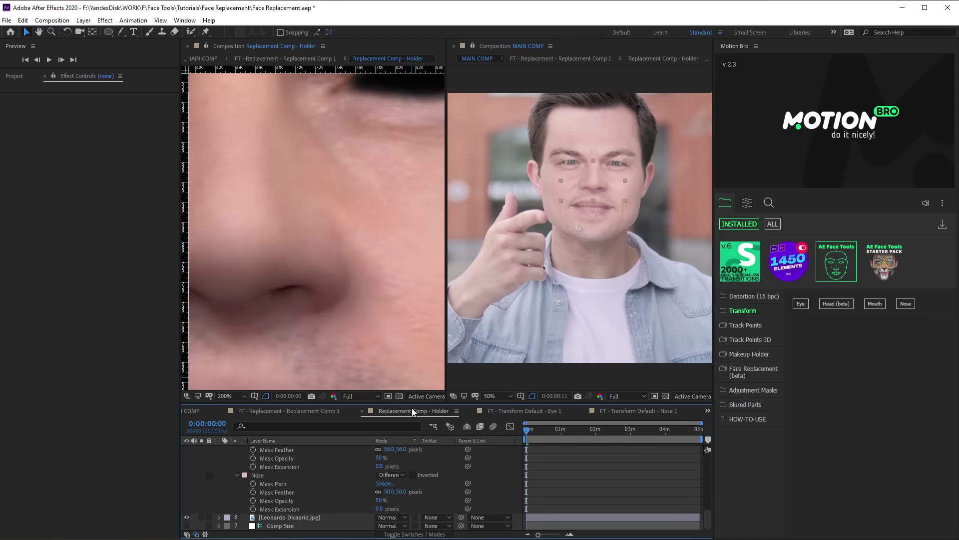
scroll(269, 274, "down", 1)
left_click_drag(304, 283, 307, 287)
left_click(269, 476)
left_click_drag(379, 500, 400, 500)
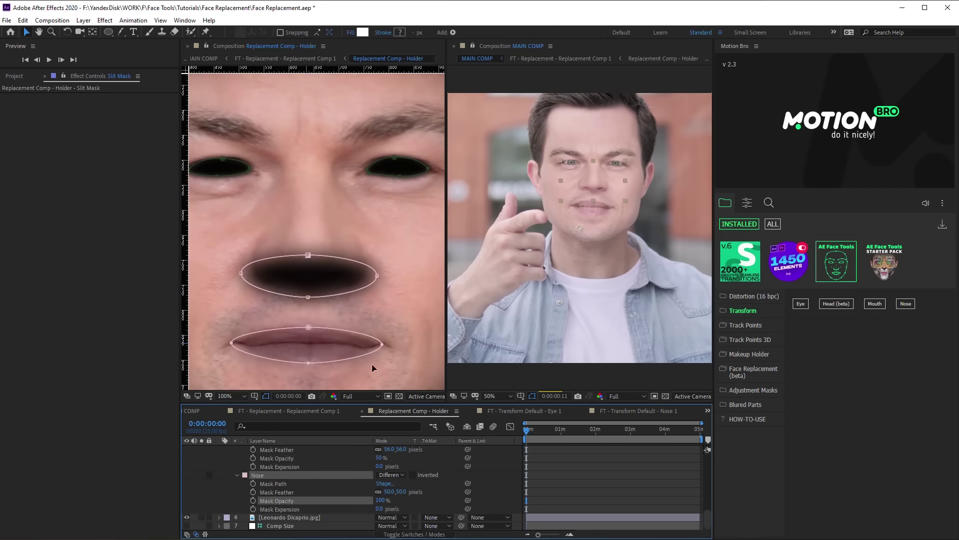
left_click(194, 412)
left_click(269, 475)
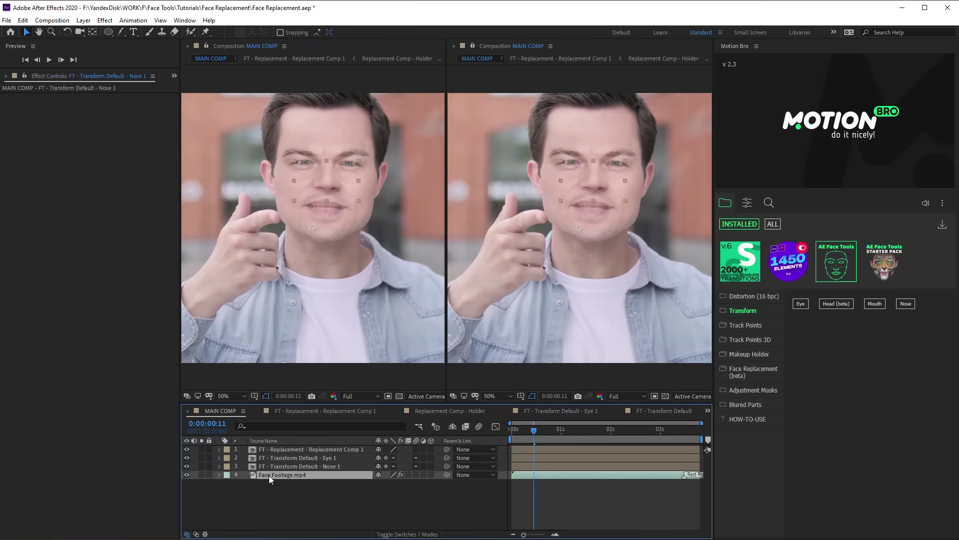
Add the Mouth transform preset and set its mouth Offset to -9.4.
left_click(874, 305)
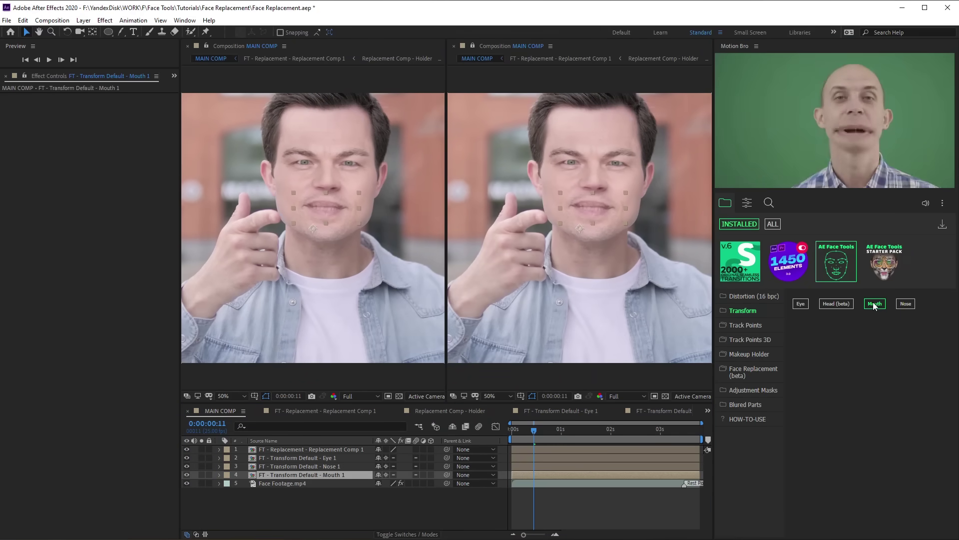
left_click_drag(544, 437, 661, 429)
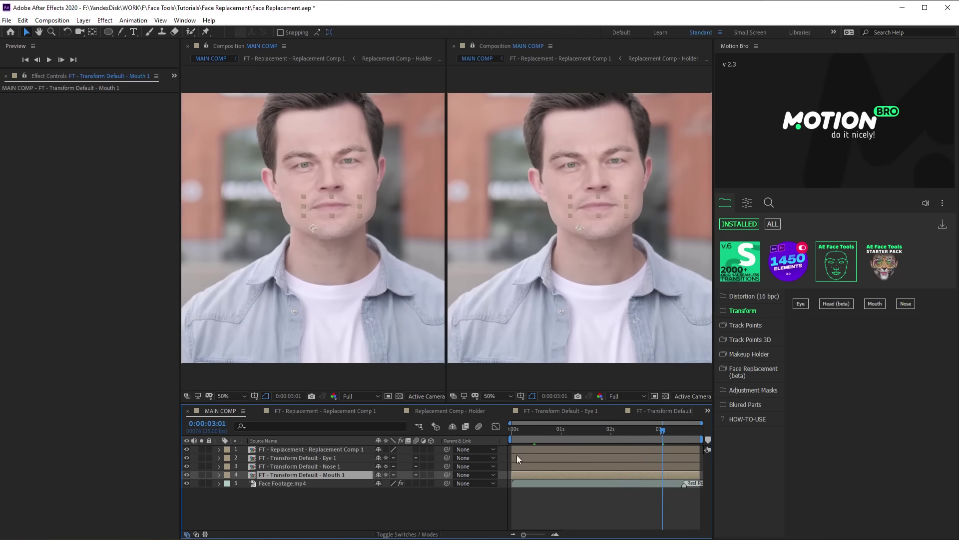
double_click(283, 475)
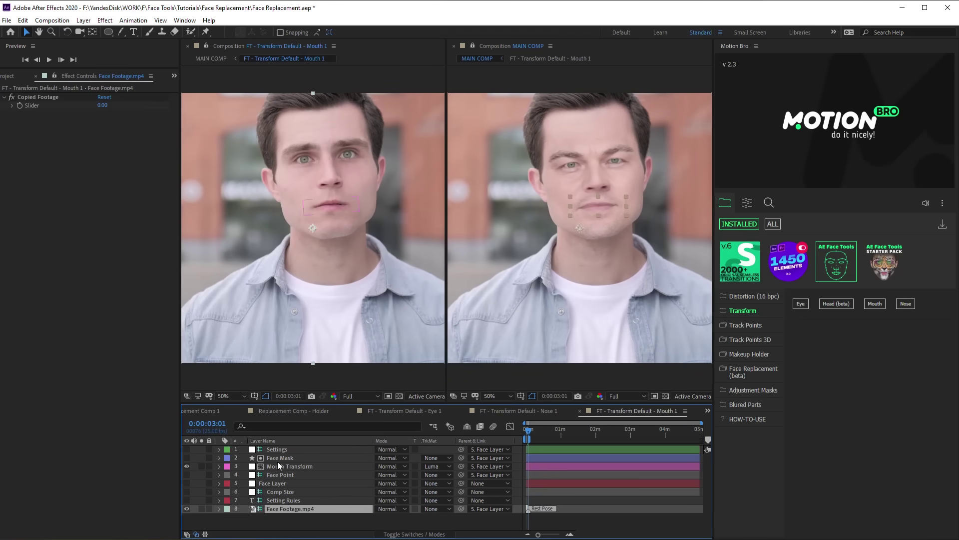
left_click(272, 449)
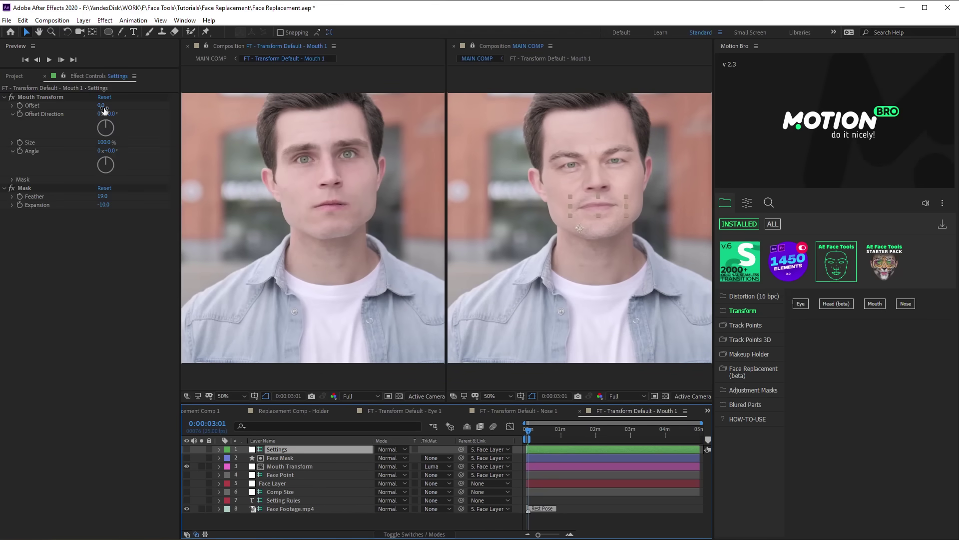
left_click_drag(100, 106, 86, 113)
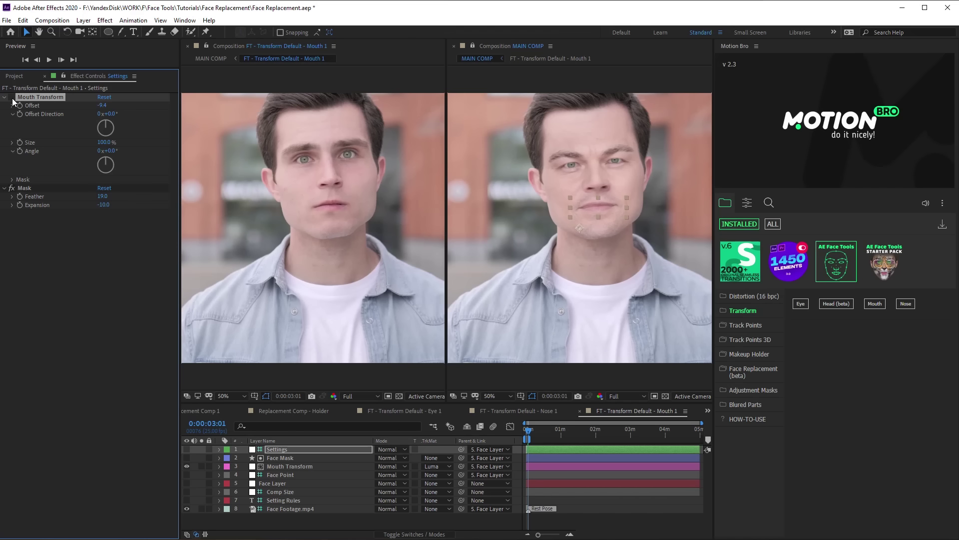
In the holder comp, raise the Mouth mask opacity to 100%.
left_click(294, 412)
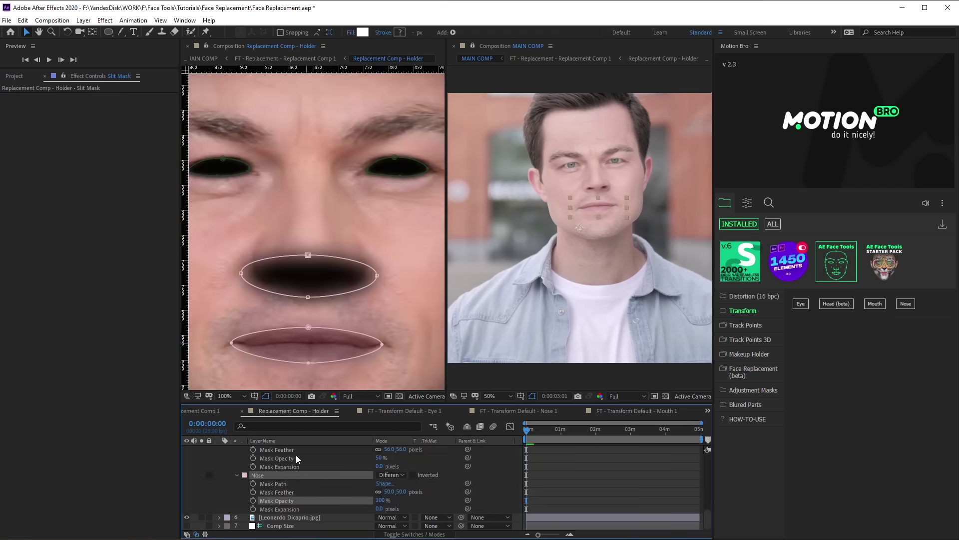
left_click(287, 479)
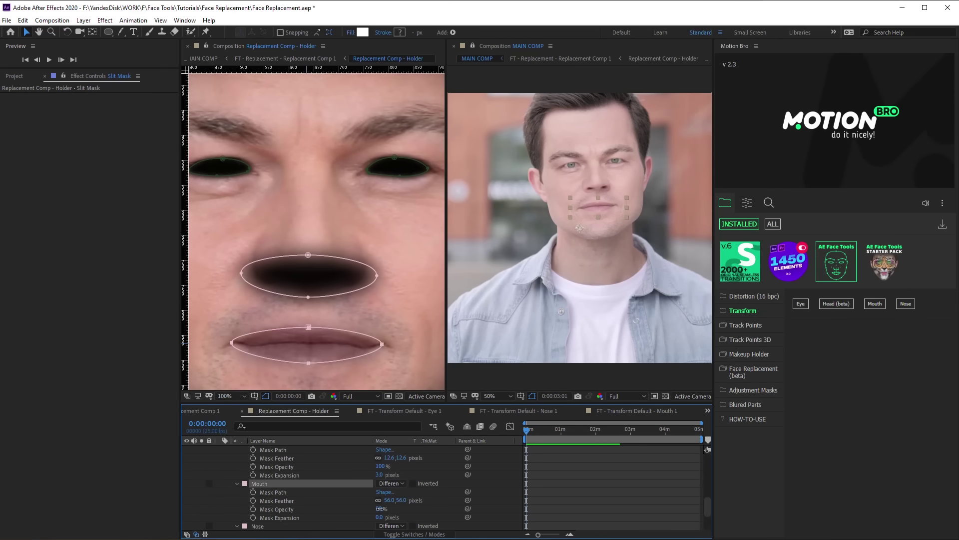
mouse_move(381, 509)
left_mouse_down()
mouse_move(430, 504)
mouse_move(380, 502)
mouse_move(382, 517)
left_mouse_up()
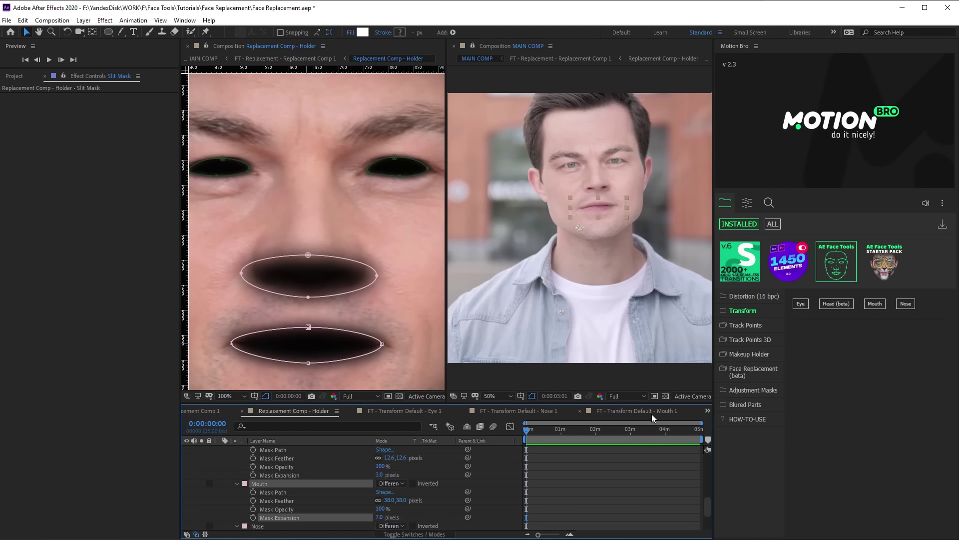
left_click(707, 411)
Close the second viewer and briefly view Leonardo Dicaprio.jpg to compare faces.
left_click(734, 470)
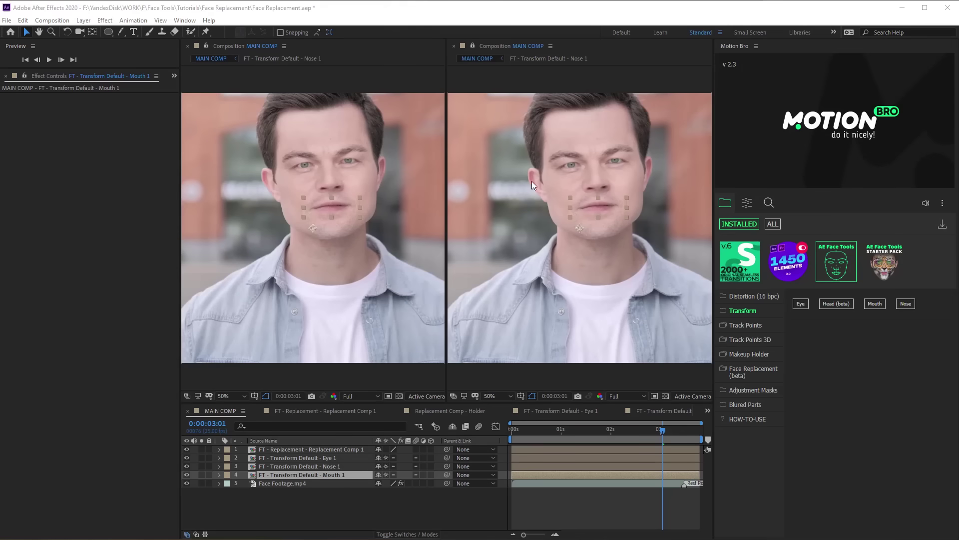
left_click(453, 46)
left_click(174, 75)
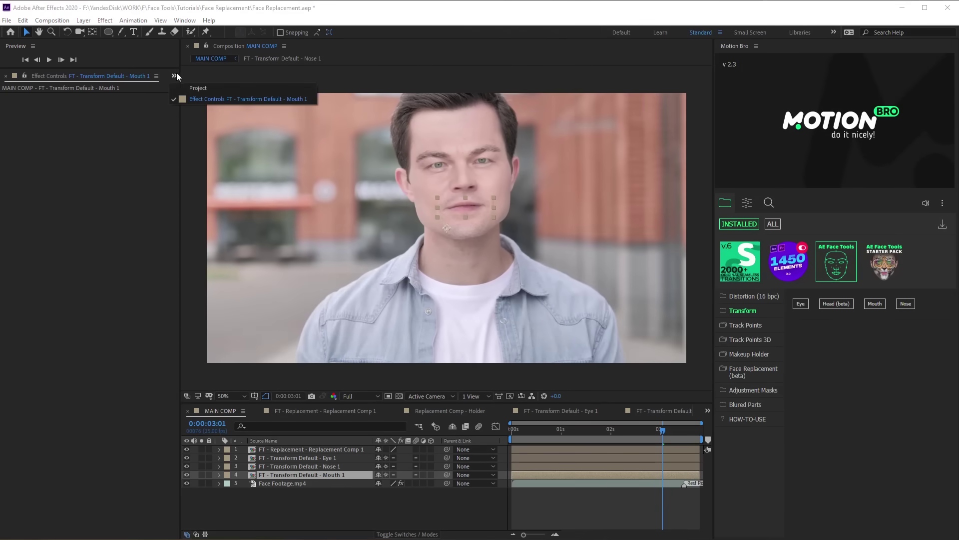
left_click(186, 88)
double_click(59, 185)
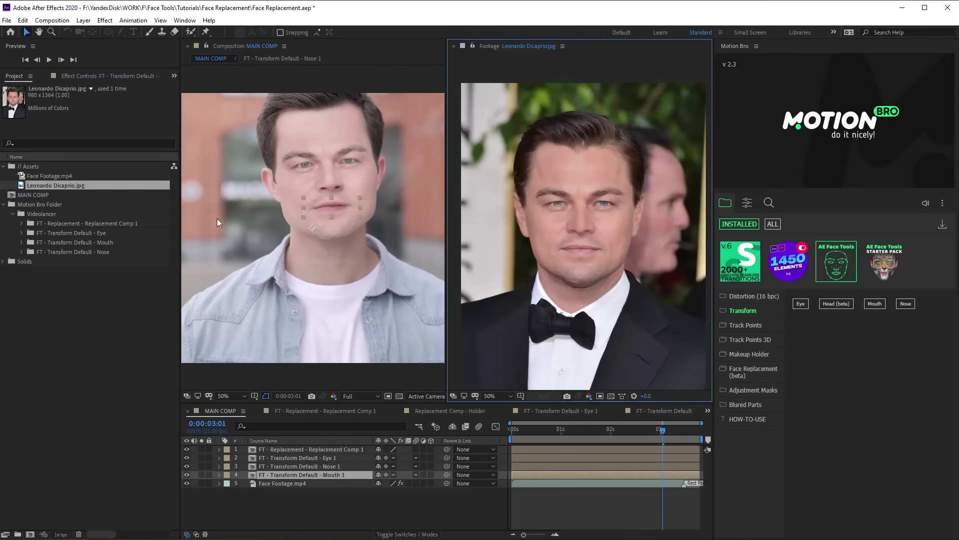
scroll(607, 209, "up", 2)
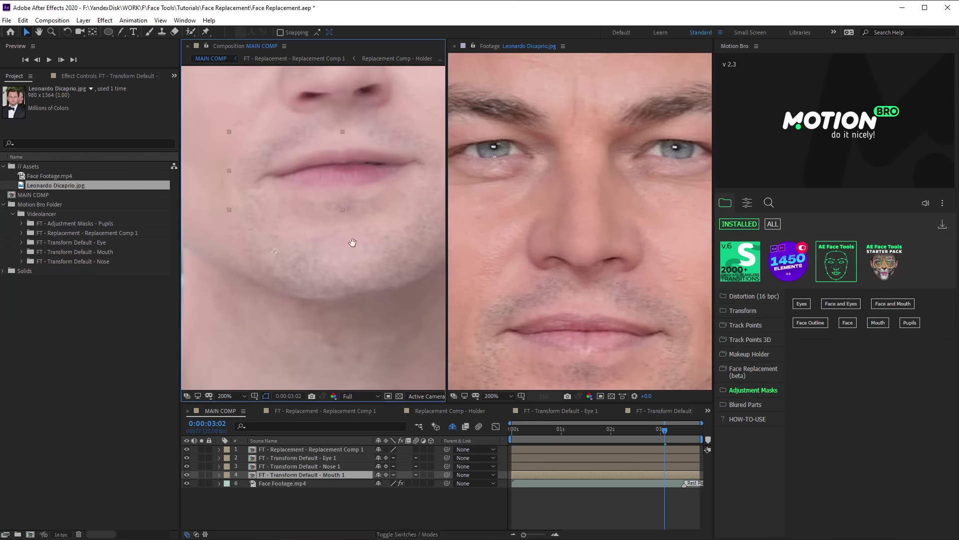
scroll(347, 290, "down", 1)
left_click_drag(344, 309, 361, 281)
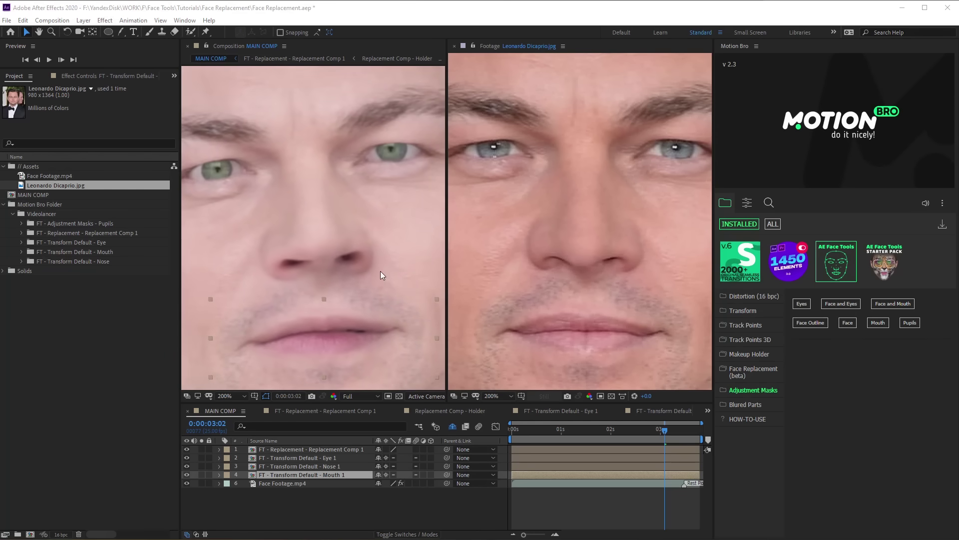
left_click(454, 46)
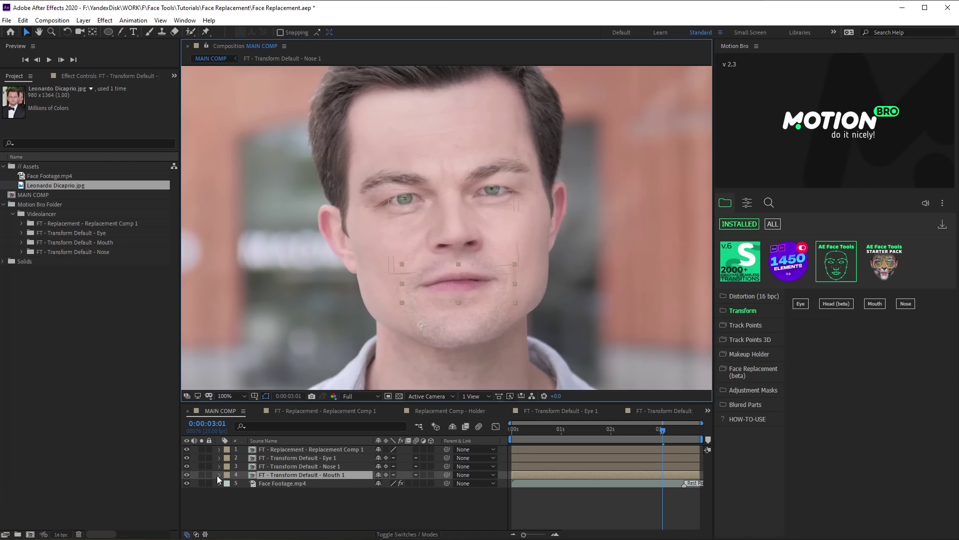
Solo Face Footage.mp4 and bring up the Adjustment Masks presets.
left_click(201, 483)
left_click(280, 483)
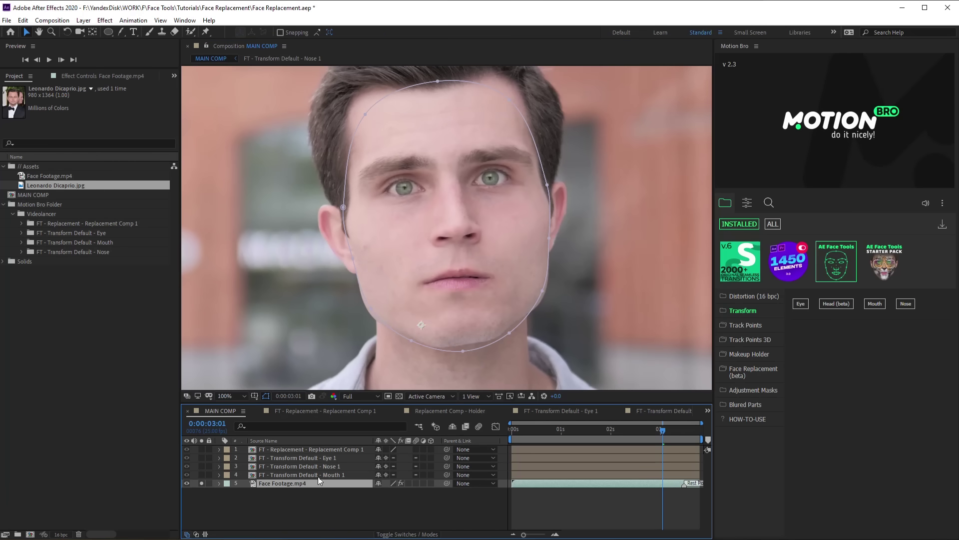
left_click(747, 390)
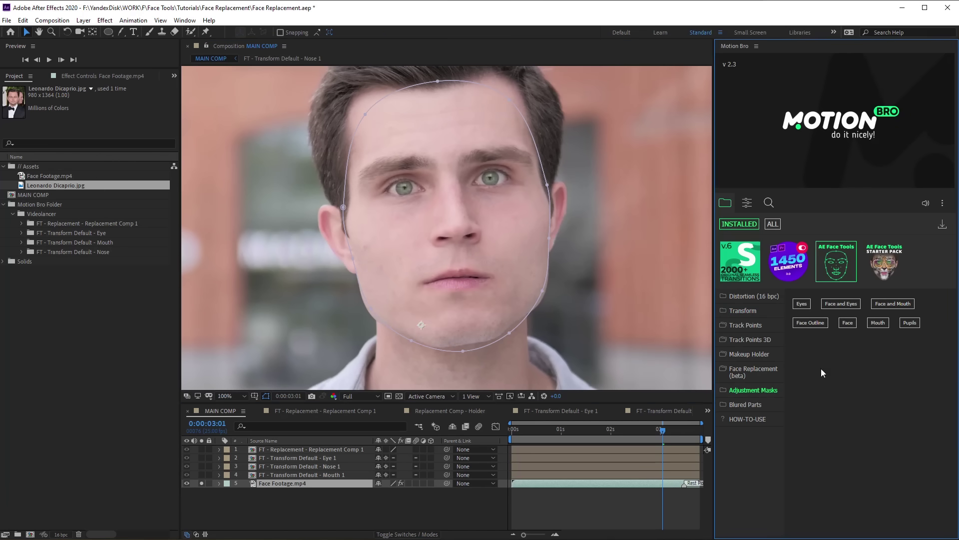
Add the Pupils preset as an adjustment layer carrying a Curves effect.
left_click(907, 322)
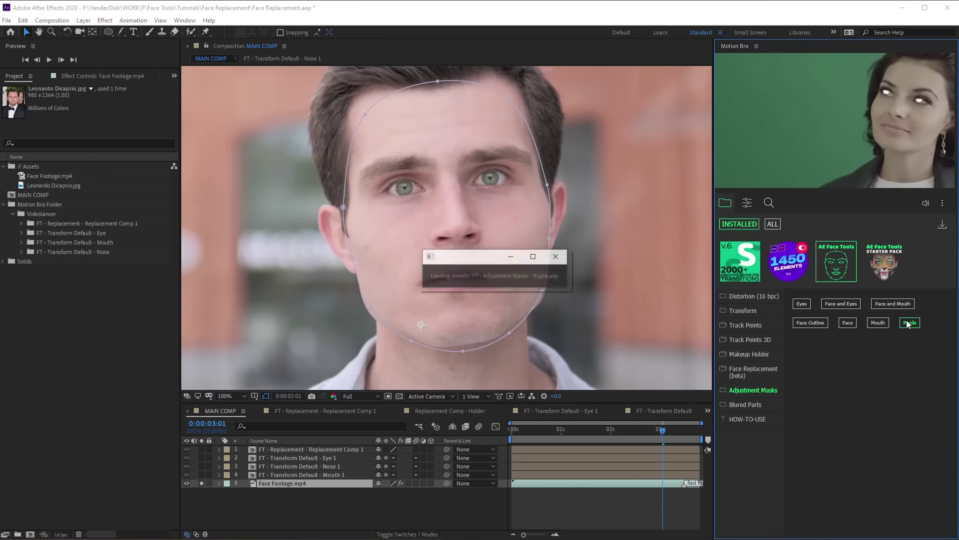
left_click(424, 483)
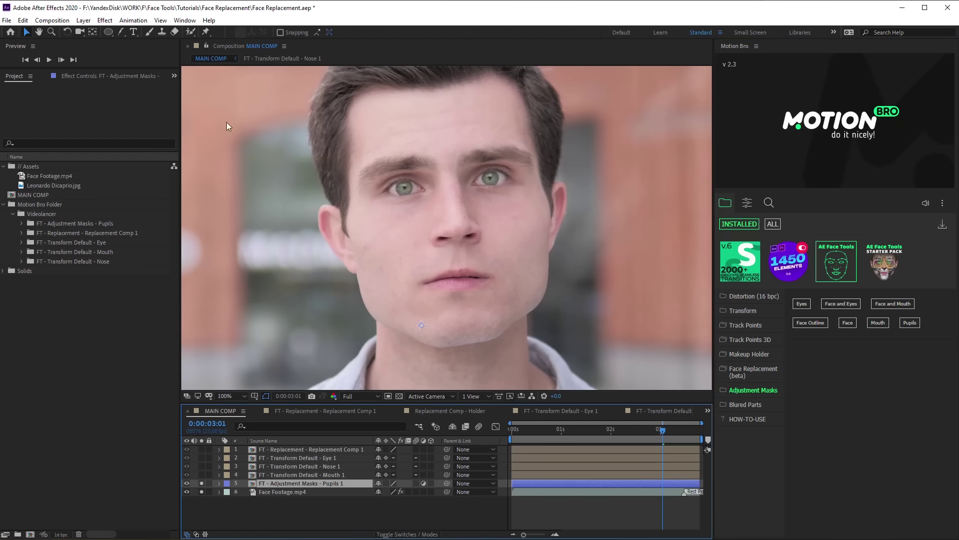
left_click(105, 21)
mouse_move(165, 134)
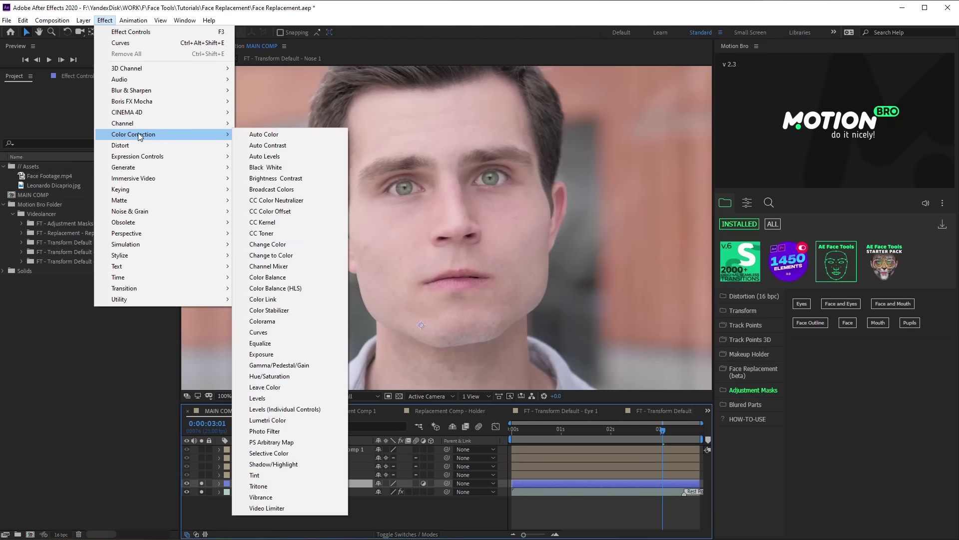
left_click(273, 331)
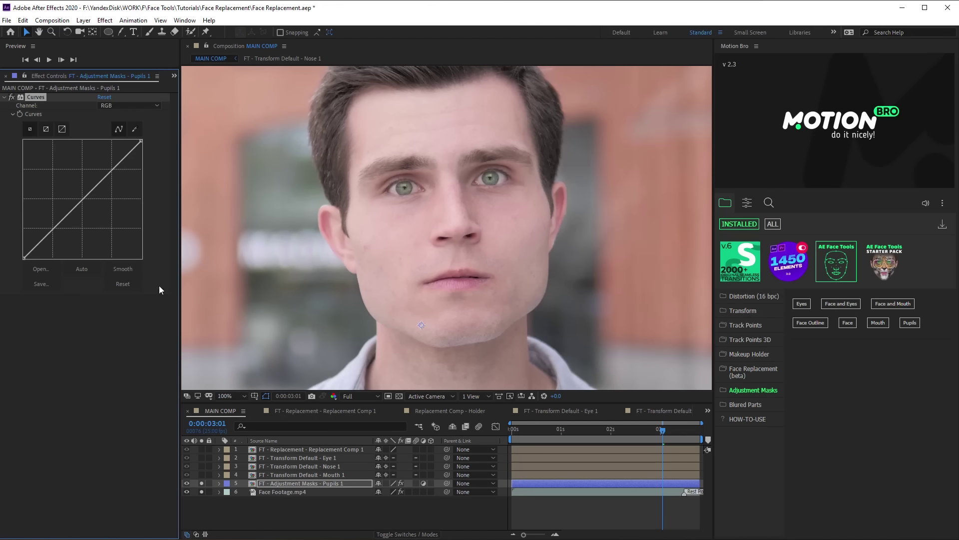
Raise the Blue curve and lift the Green curve slightly to tint the pupils blue.
left_click(140, 105)
left_click(133, 143)
left_click_drag(97, 185, 89, 181)
left_click(135, 106)
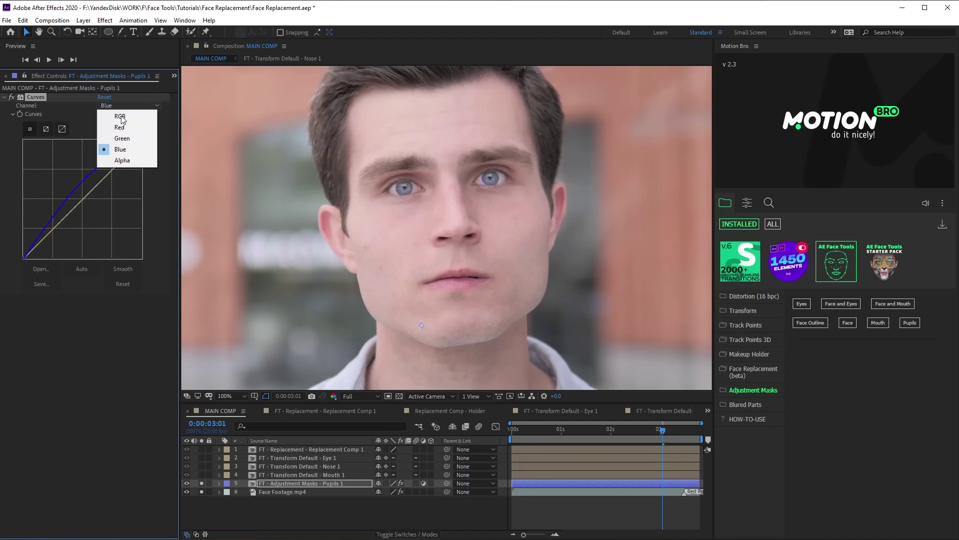
left_click(128, 134)
left_click_drag(91, 191, 86, 190)
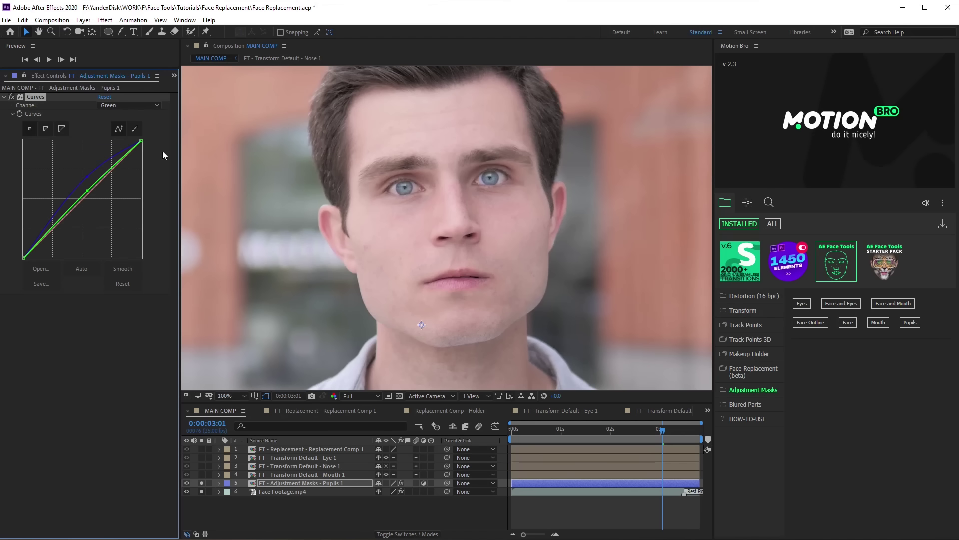
left_click(258, 45)
Add a second MAIN COMP viewer, open the Pupils 1 precomp, and inspect its pupil and eye-mask layers.
left_click(274, 56)
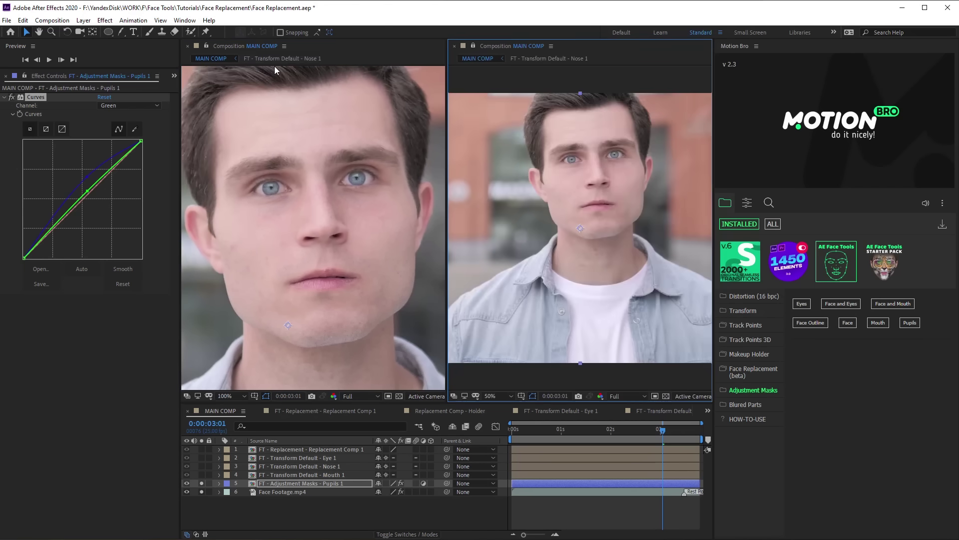
double_click(289, 483)
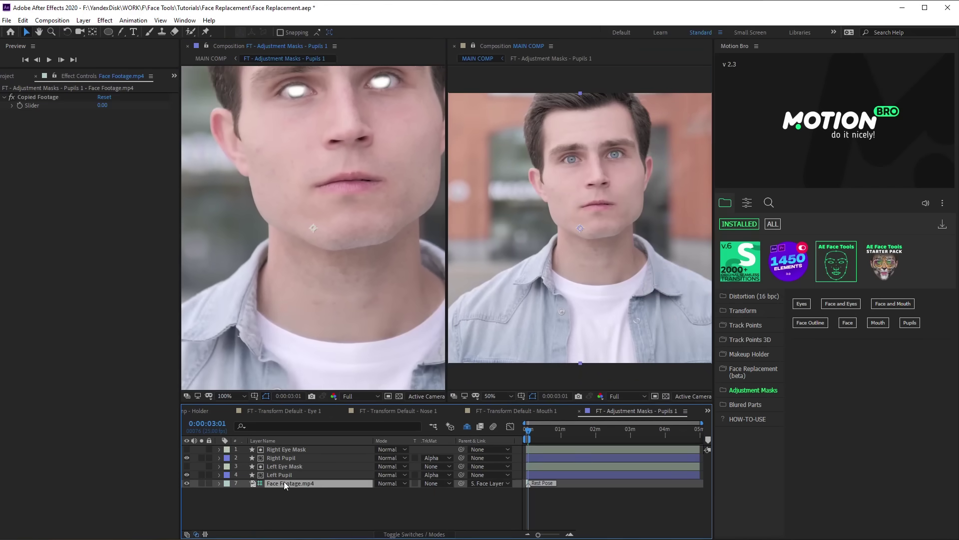
scroll(315, 139, "up", 2)
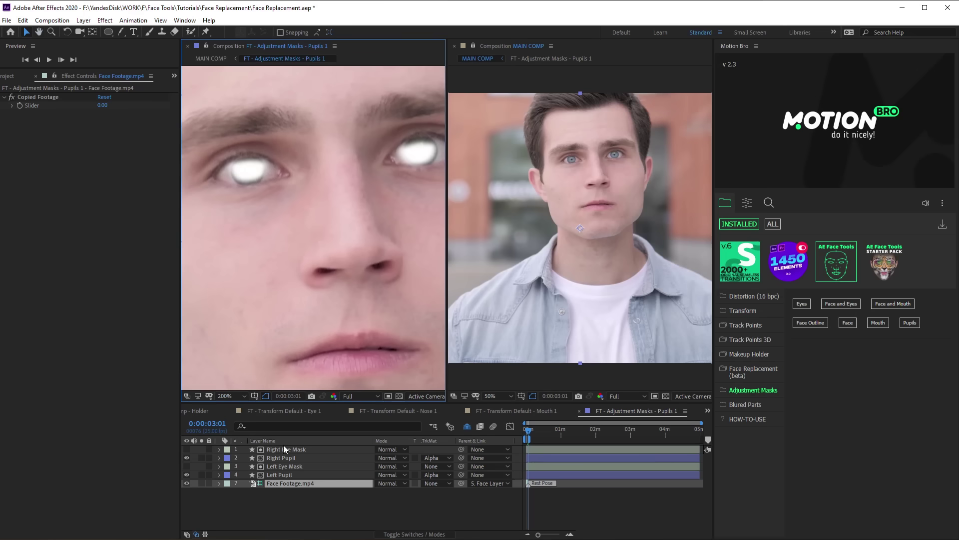
left_click(280, 455)
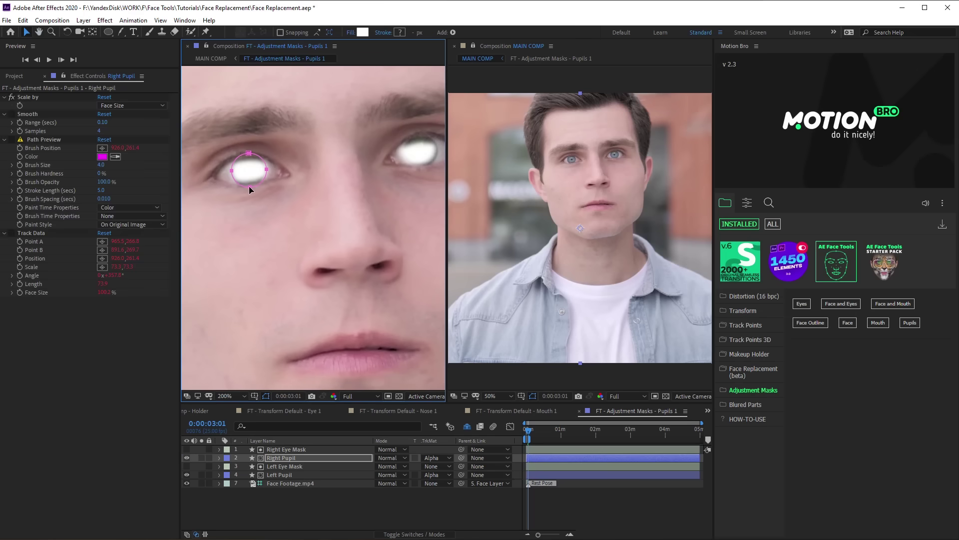
left_click(289, 449)
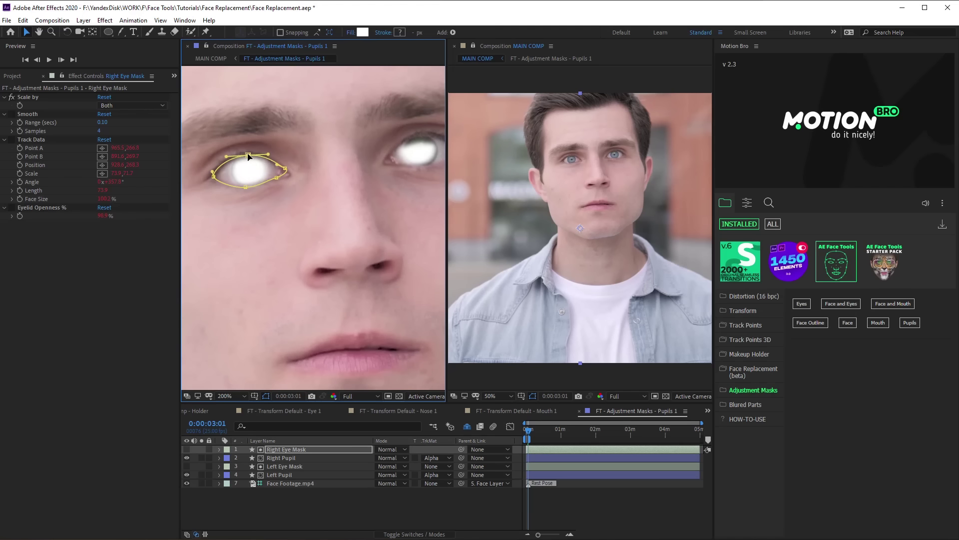
left_click(322, 181)
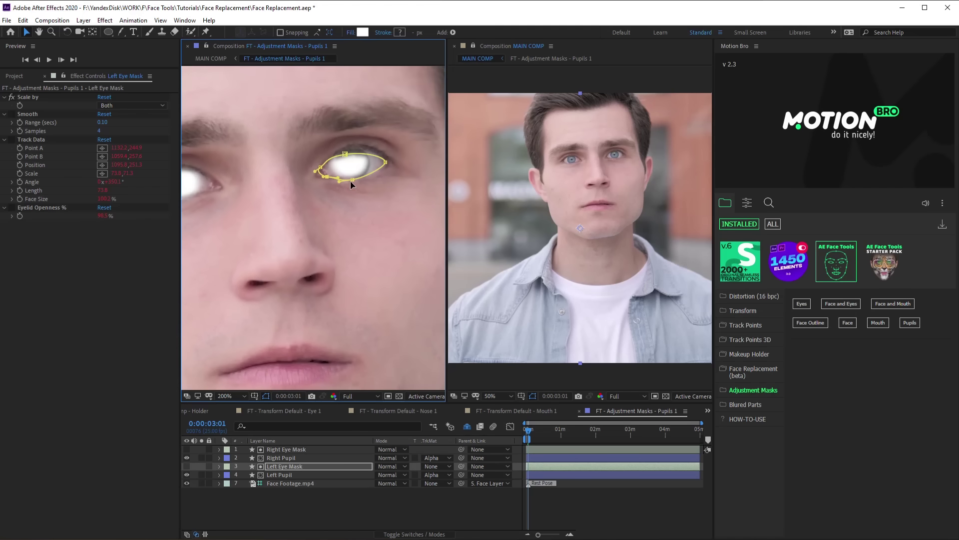